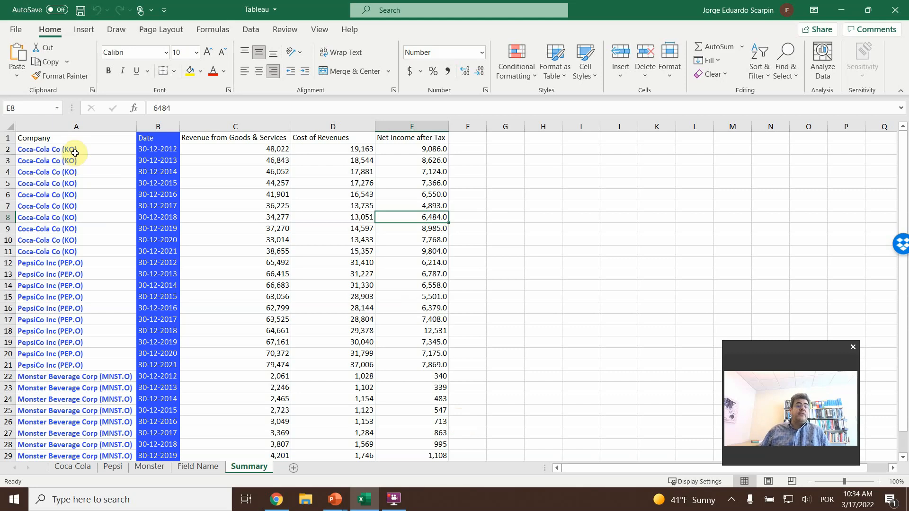
# - Review the Date column and the financial figures in the Summary sheet, and close the workbook
pyautogui.moveTo(152, 147); pyautogui.dragTo(169, 274)
pyautogui.moveTo(160, 315); pyautogui.dragTo(213, 141)
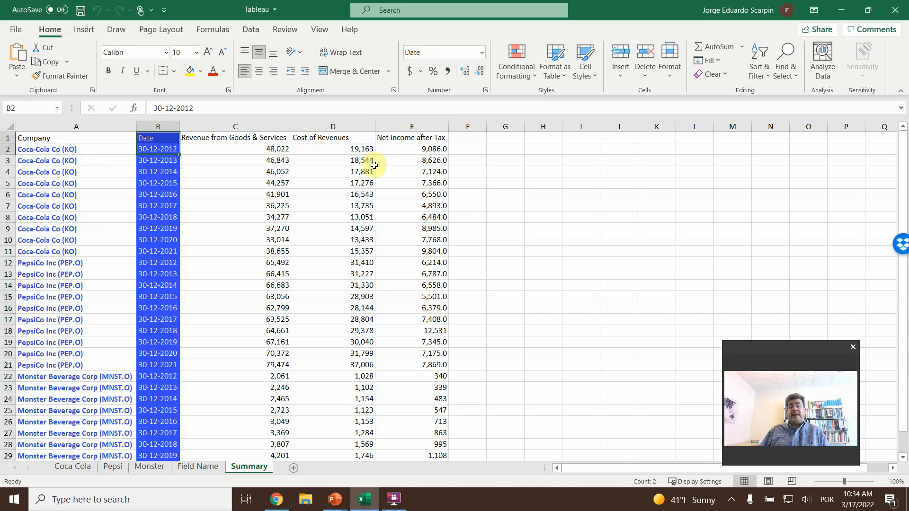
pyautogui.click(384, 216)
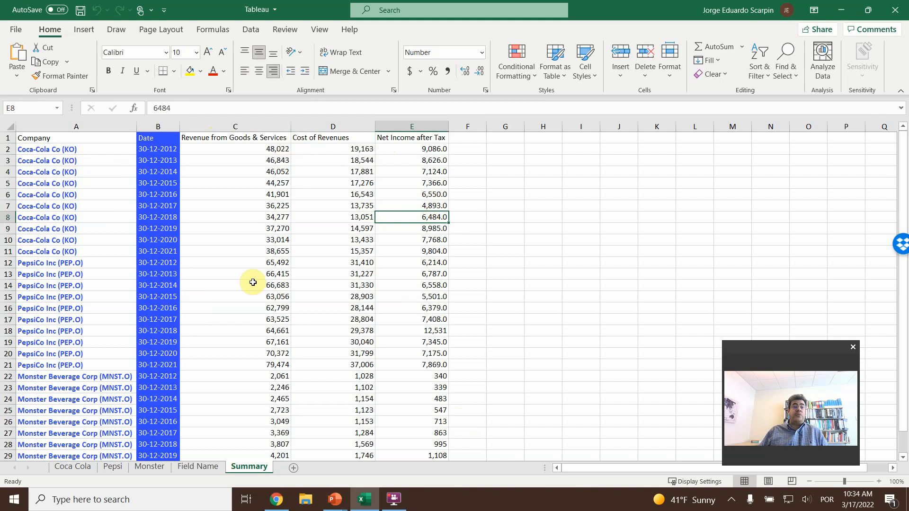
pyautogui.click(896, 7)
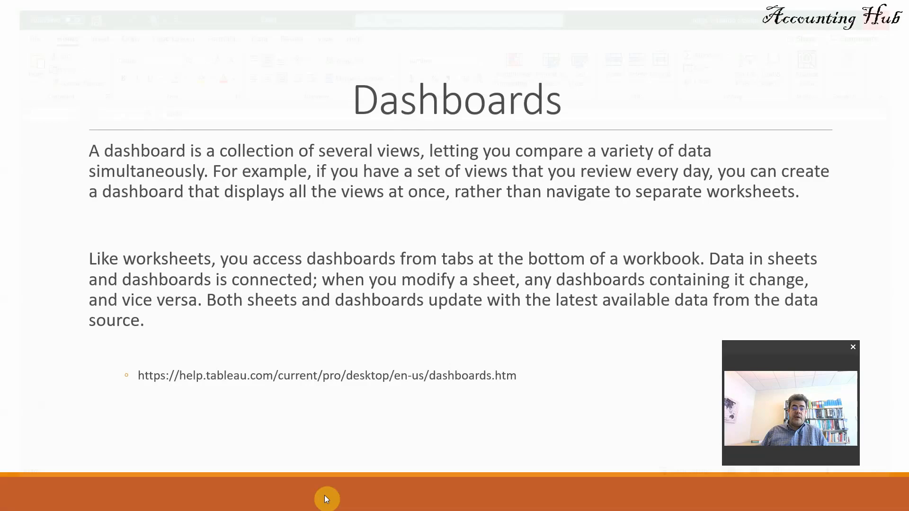
# - Launch Tableau and connect to the Excel workbook named Tableau in the Accounting Hub Excel folder
pyautogui.press('super')
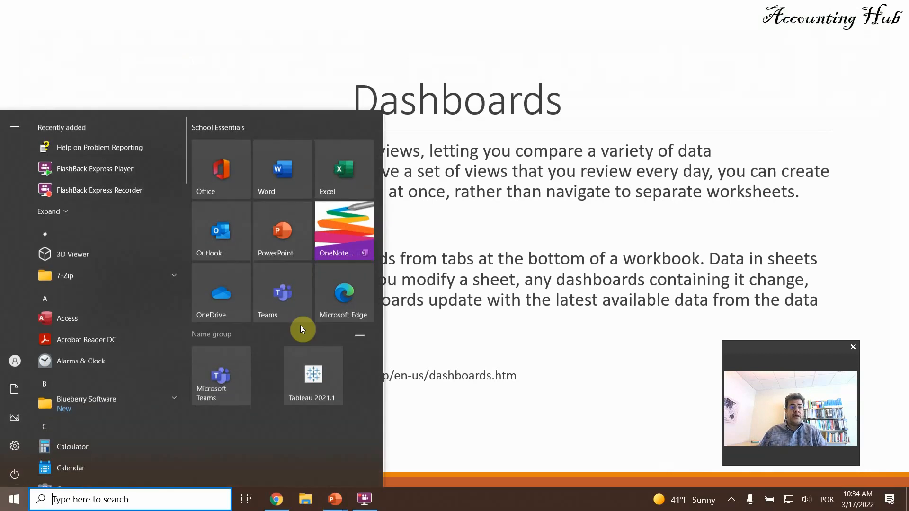
pyautogui.click(311, 370)
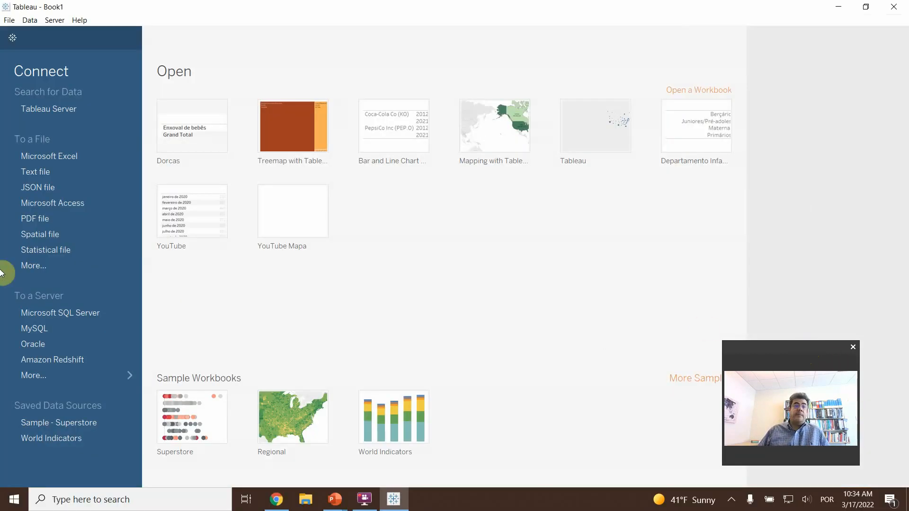
pyautogui.click(68, 155)
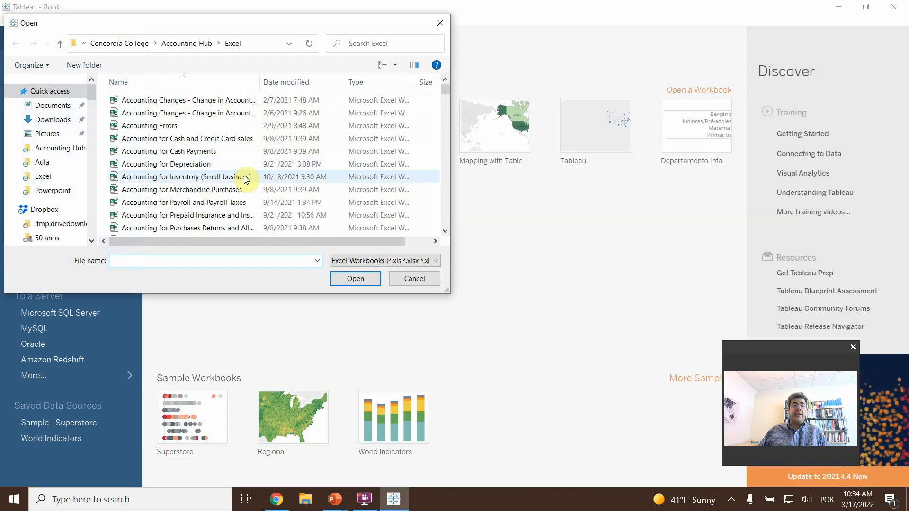
pyautogui.click(219, 177)
pyautogui.press('t')
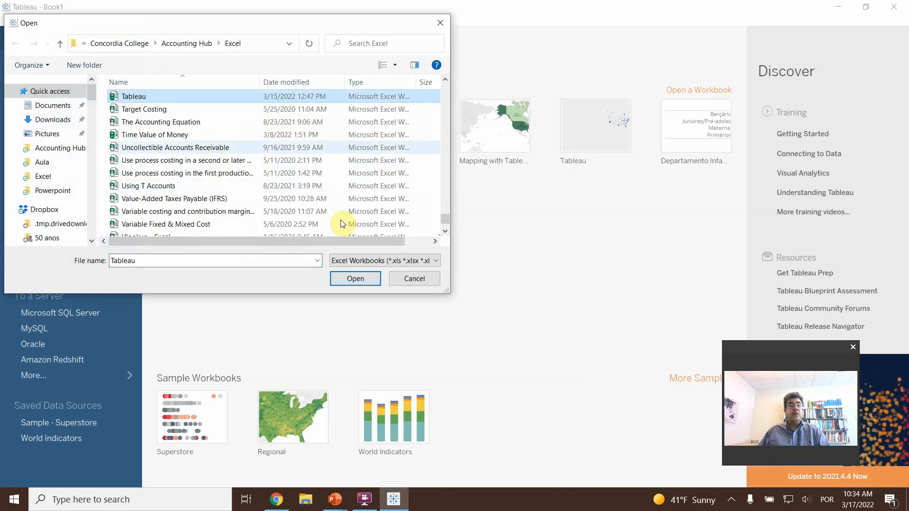
pyautogui.click(362, 280)
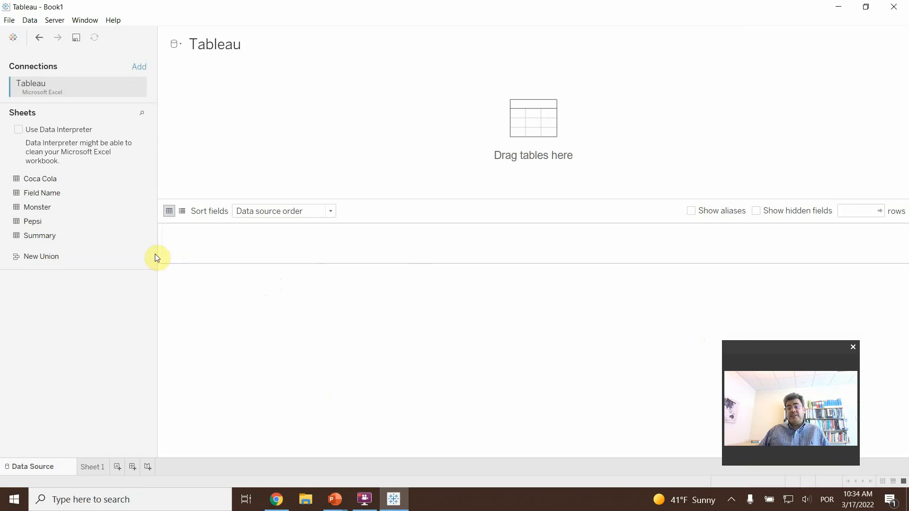
# - Add the Summary sheet to the data source and set its Date field's data type to Date
pyautogui.click(46, 238)
pyautogui.moveTo(45, 238); pyautogui.dragTo(362, 142)
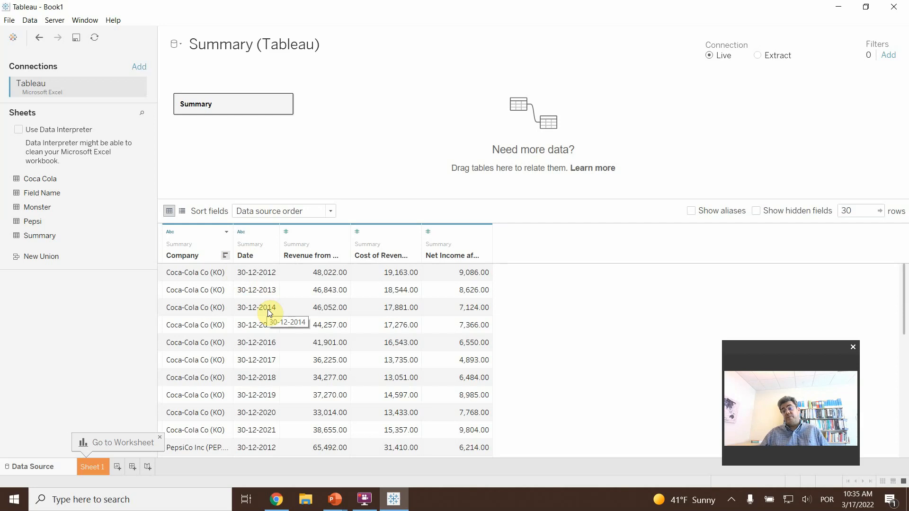
pyautogui.click(242, 235)
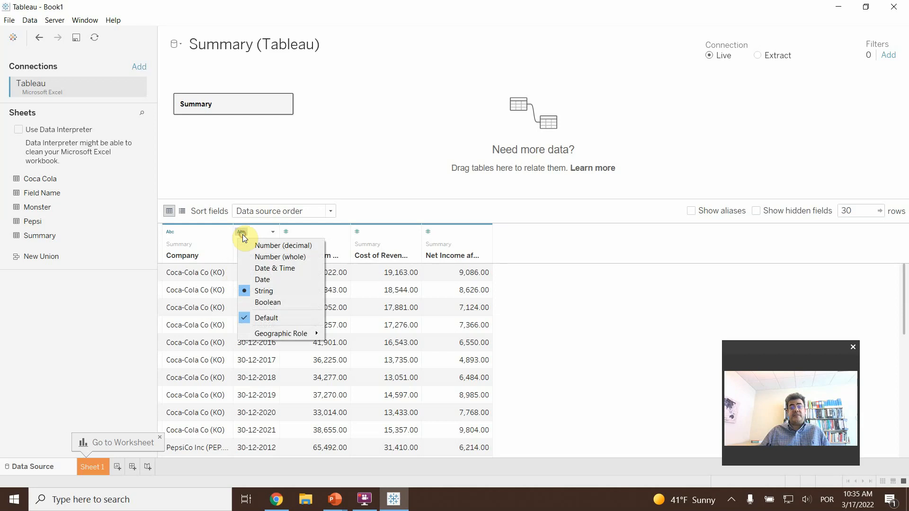
pyautogui.click(242, 230)
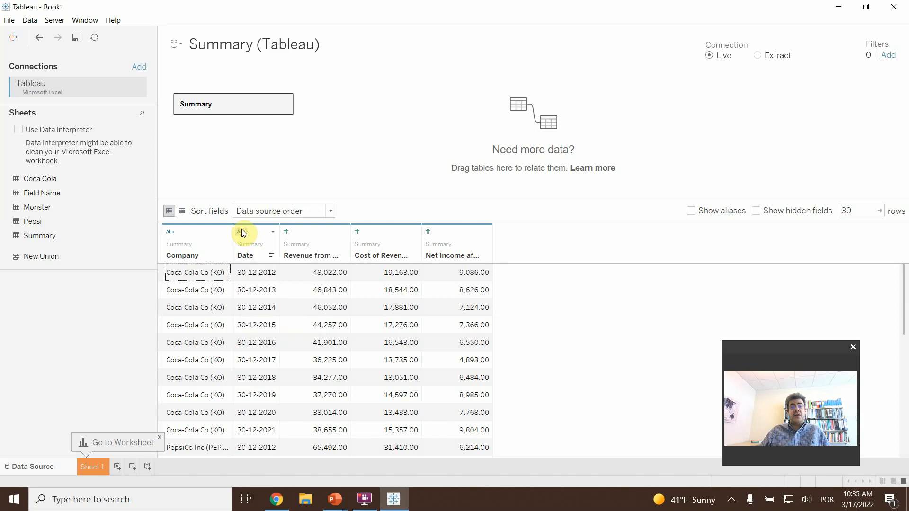
pyautogui.click(243, 231)
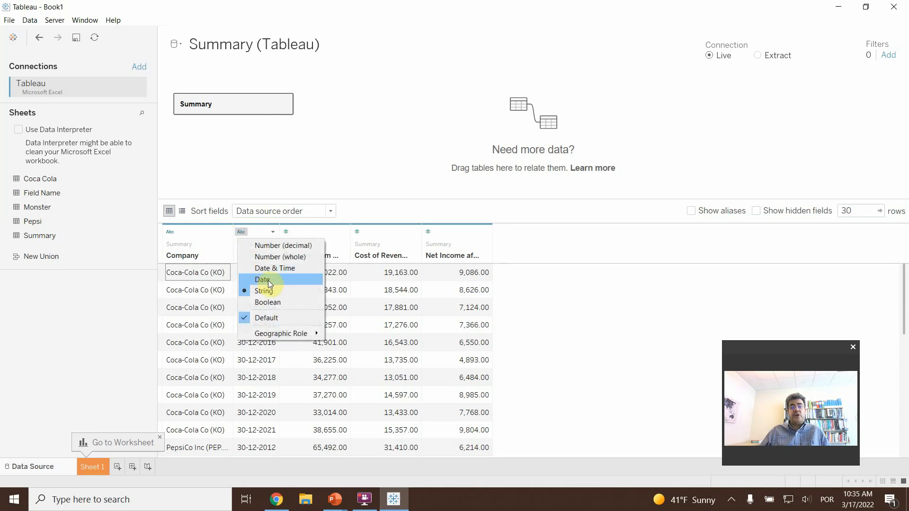
pyautogui.click(268, 280)
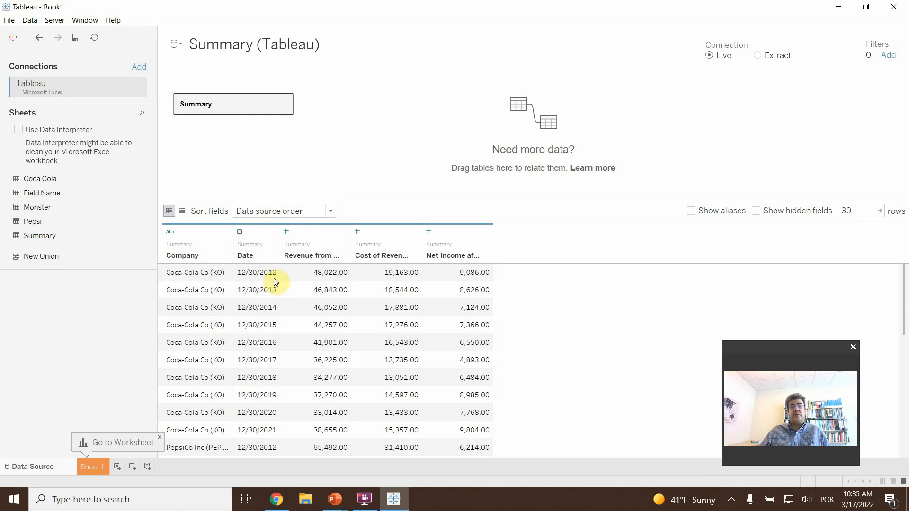
pyautogui.click(286, 232)
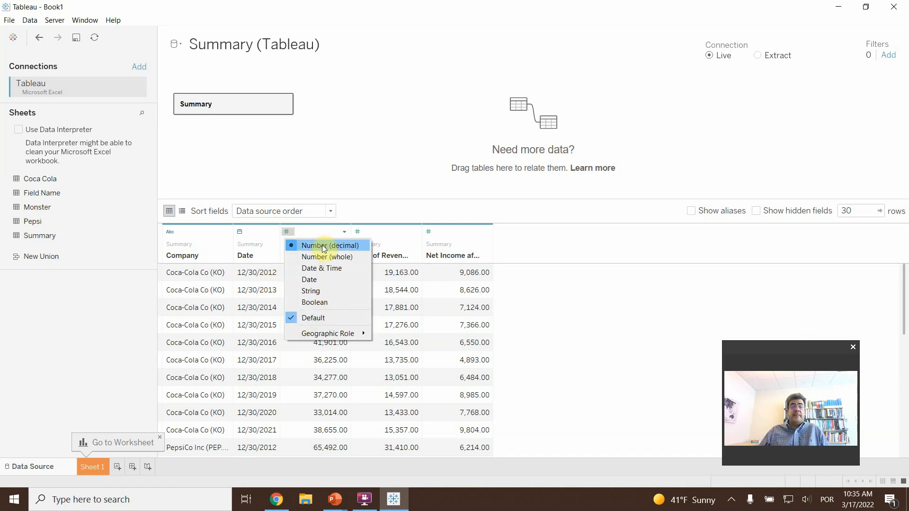
pyautogui.click(560, 300)
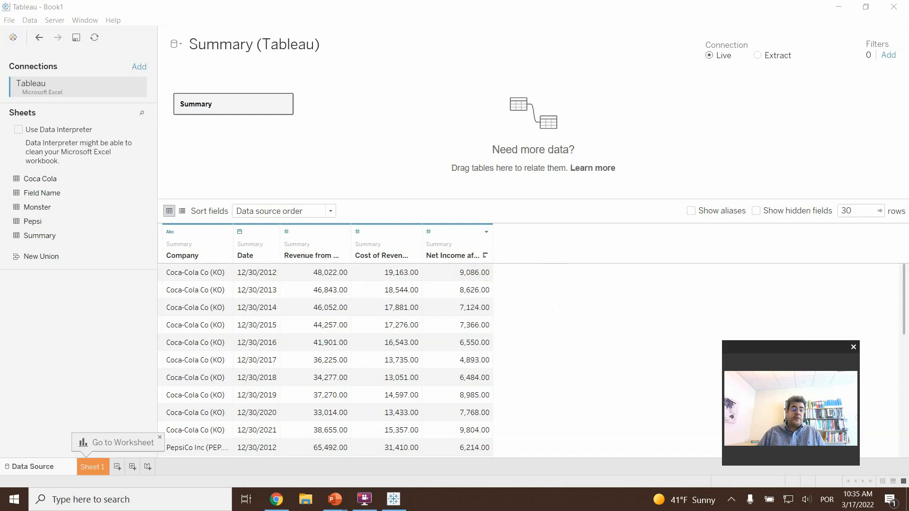
# - Go to Sheet 1 and place the Company field on Columns
pyautogui.click(91, 468)
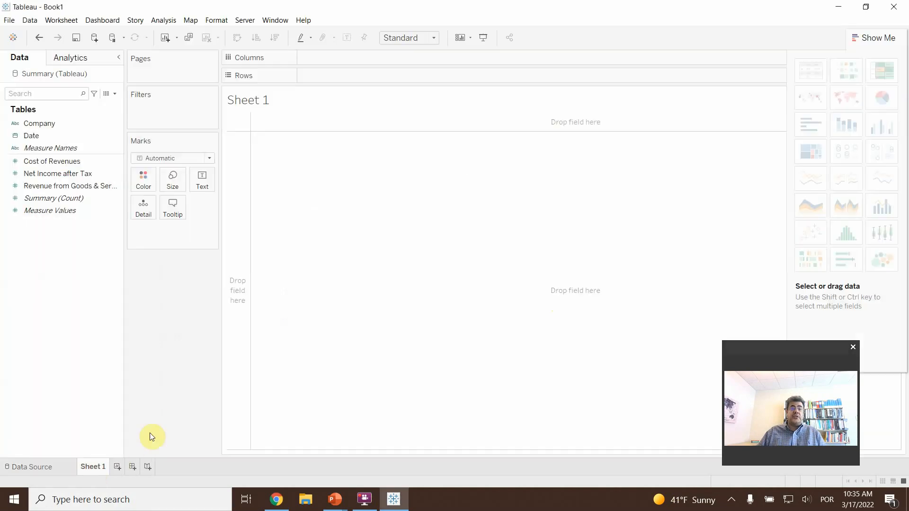
pyautogui.click(119, 205)
pyautogui.click(49, 172)
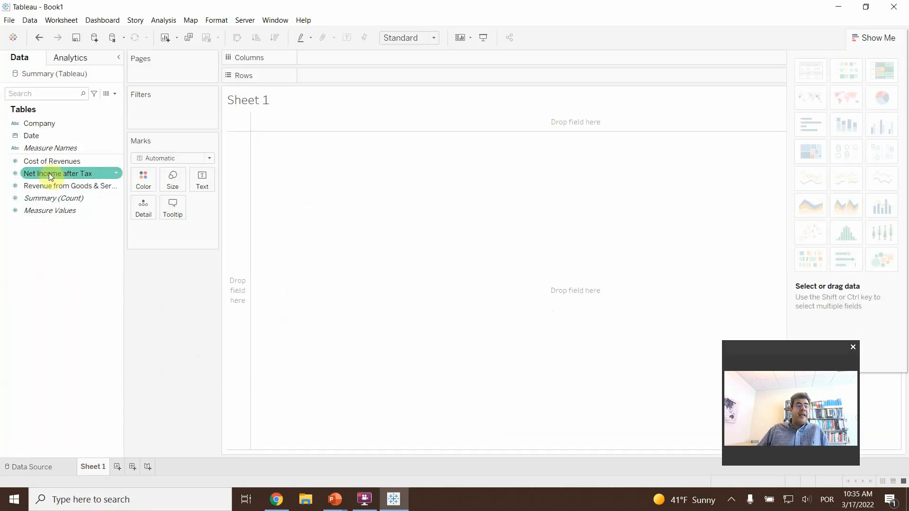
pyautogui.click(46, 163)
pyautogui.moveTo(47, 124); pyautogui.dragTo(336, 58)
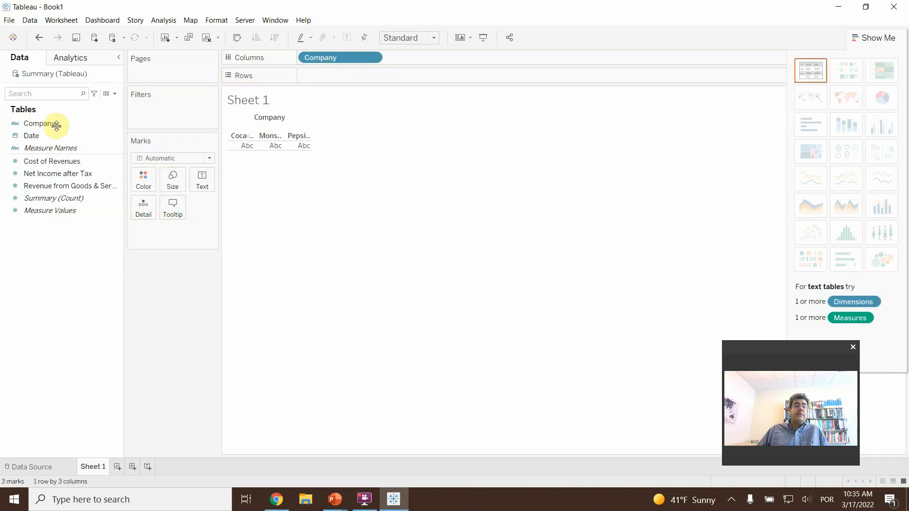
# - Add the revenue, cost and net income measures to Rows, ordered Revenue from Goods & Services, Cost of Revenues, Net Income after Tax
pyautogui.click(38, 171)
pyautogui.click(44, 164)
pyautogui.moveTo(44, 164); pyautogui.dragTo(324, 77)
pyautogui.click(88, 186)
pyautogui.moveTo(61, 173); pyautogui.dragTo(436, 81)
pyautogui.moveTo(53, 186); pyautogui.dragTo(499, 75)
pyautogui.moveTo(345, 76); pyautogui.dragTo(594, 70)
pyautogui.moveTo(331, 76); pyautogui.dragTo(584, 80)
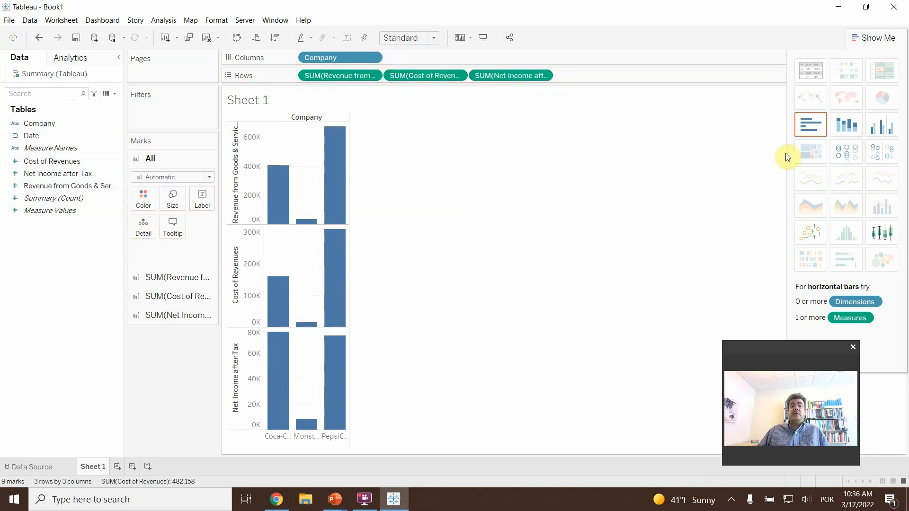
# - Convert the view to horizontal bars and reorder the Columns measures to Revenue from Goods & Services, Cost of Revenues, Net Income after Tax
pyautogui.click(812, 125)
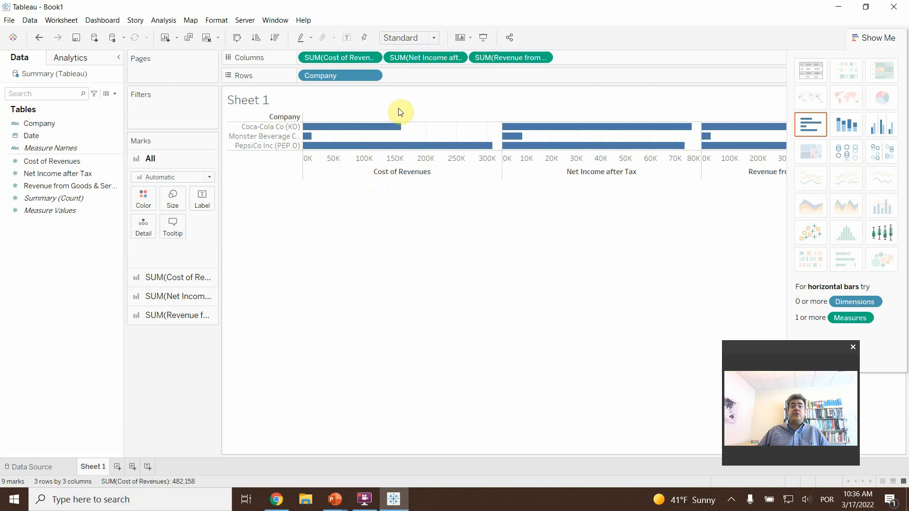
pyautogui.moveTo(351, 57); pyautogui.dragTo(615, 57)
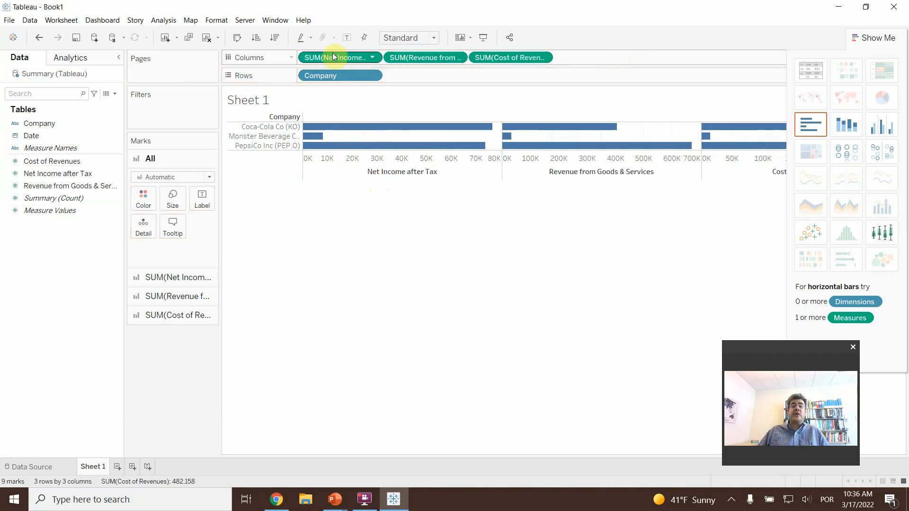
pyautogui.moveTo(331, 58); pyautogui.dragTo(602, 58)
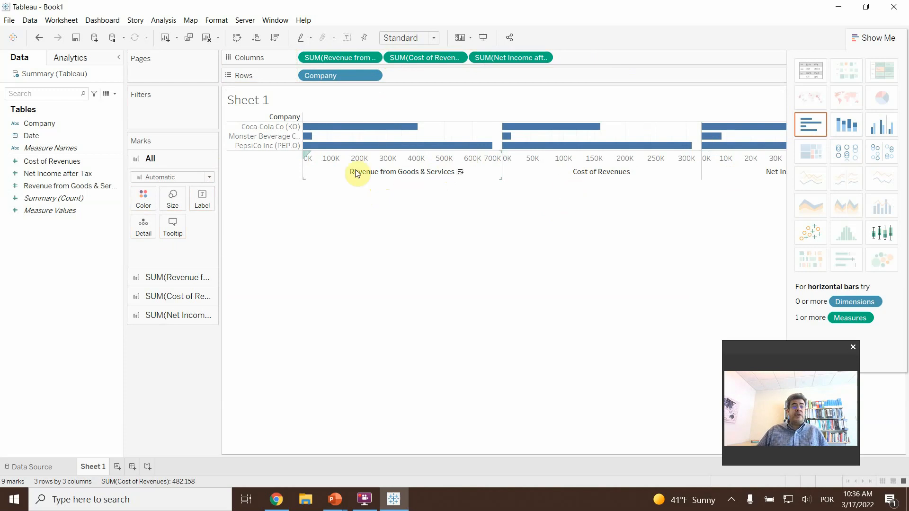
# - Color the Revenue from Goods & Services bars green
pyautogui.click(160, 277)
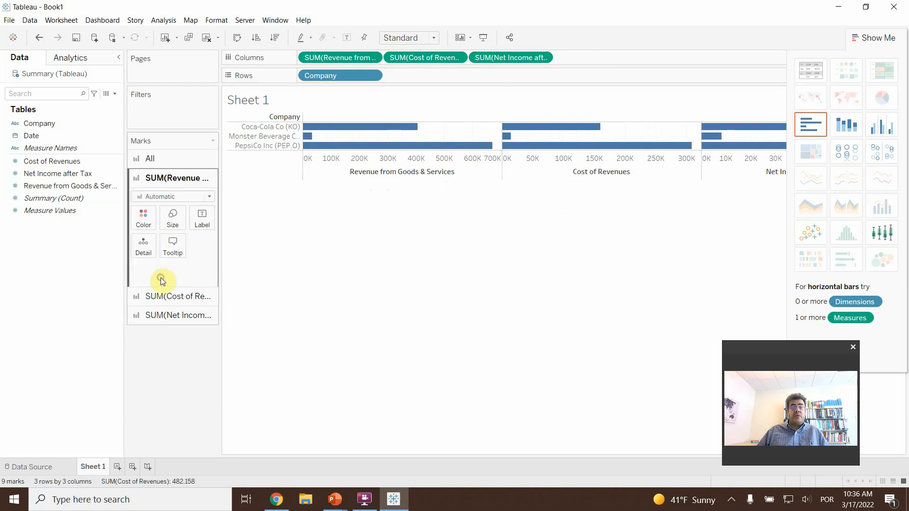
pyautogui.click(146, 222)
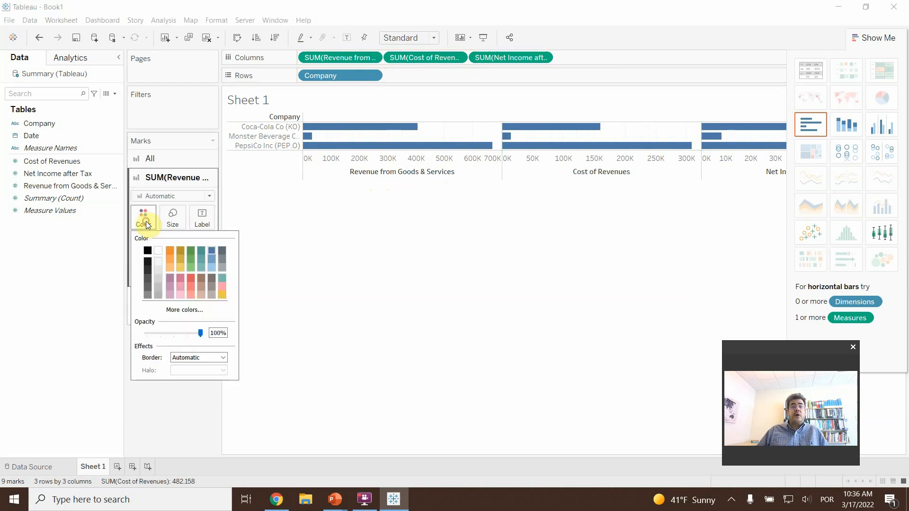
pyautogui.click(190, 250)
pyautogui.click(296, 268)
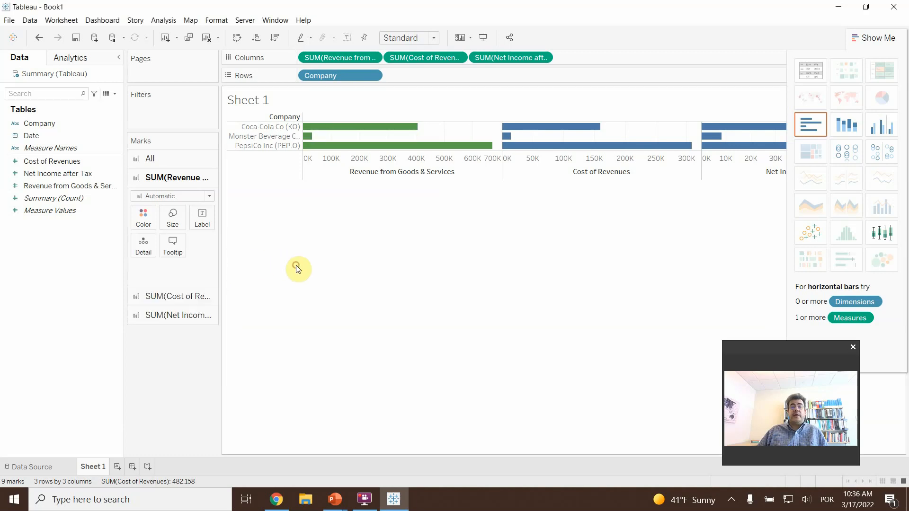
# - Color the Cost of Revenues bars yellow and collapse the Show Me chart suggestions
pyautogui.click(178, 296)
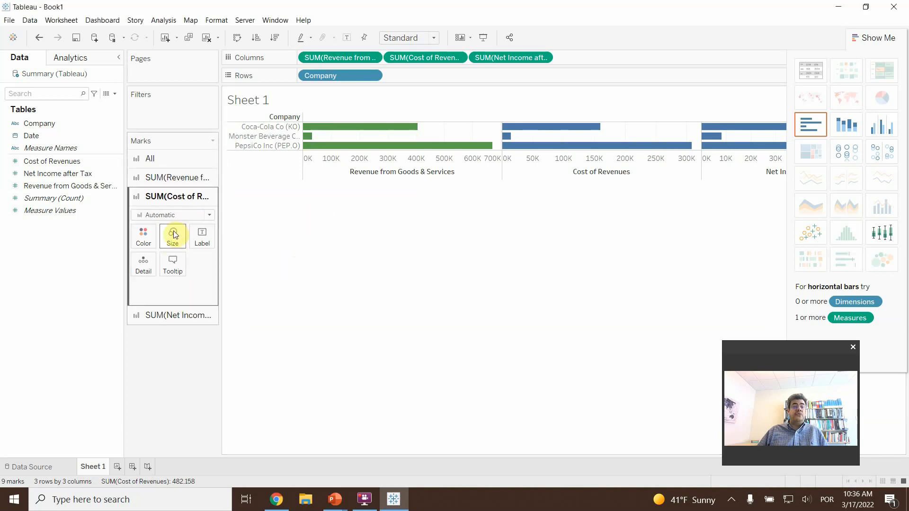
pyautogui.click(146, 236)
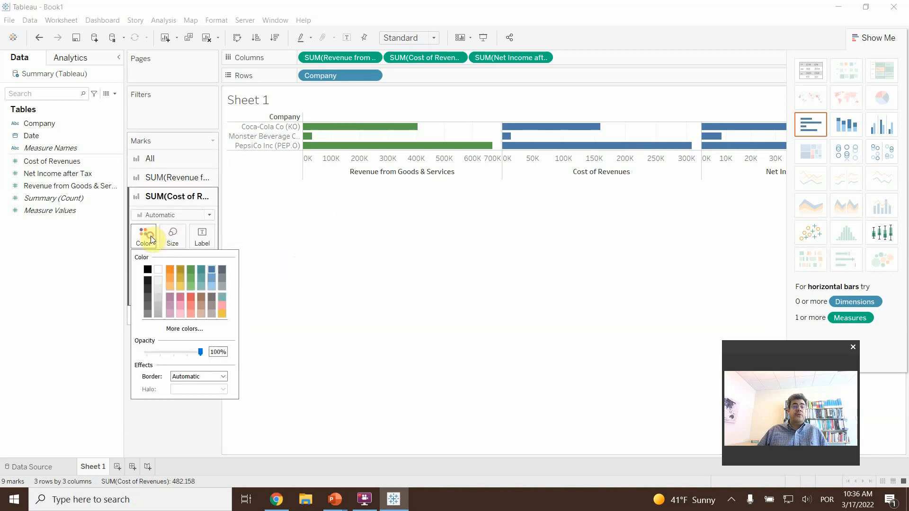
pyautogui.click(181, 287)
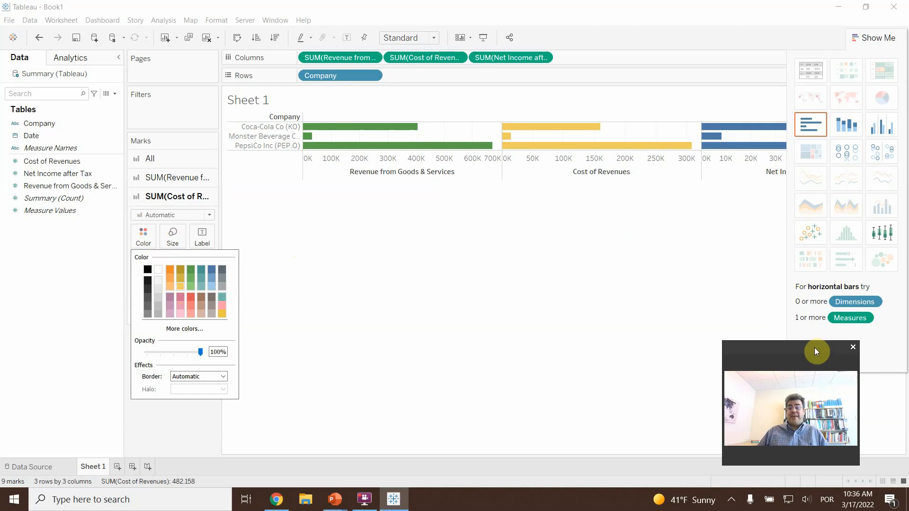
pyautogui.moveTo(814, 347); pyautogui.dragTo(93, 337)
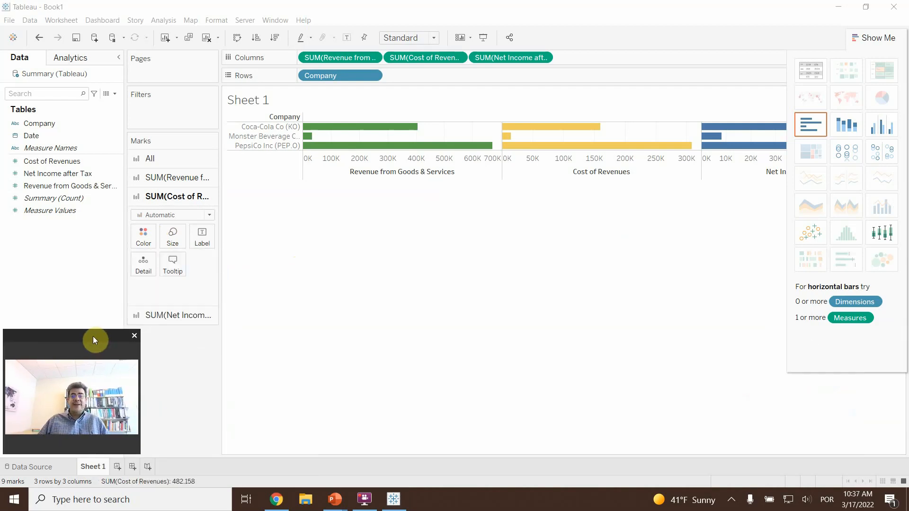
pyautogui.click(873, 40)
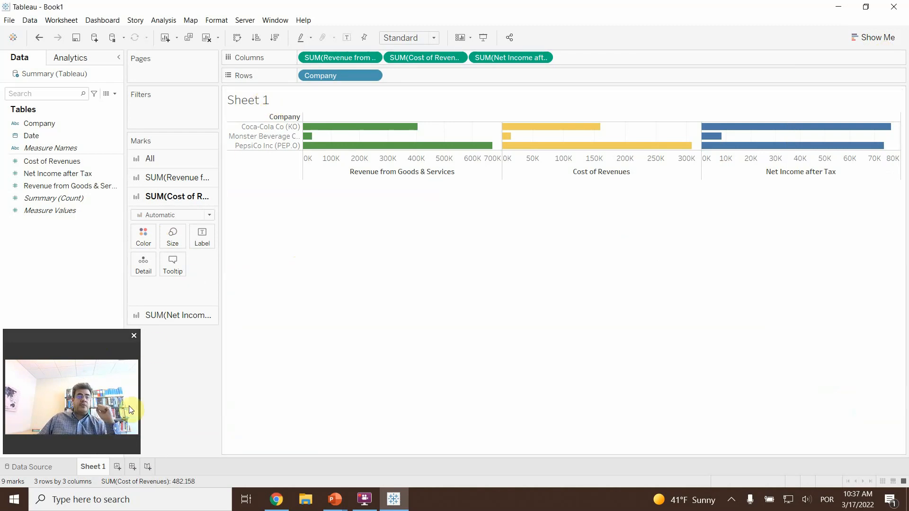
pyautogui.doubleClick(333, 102)
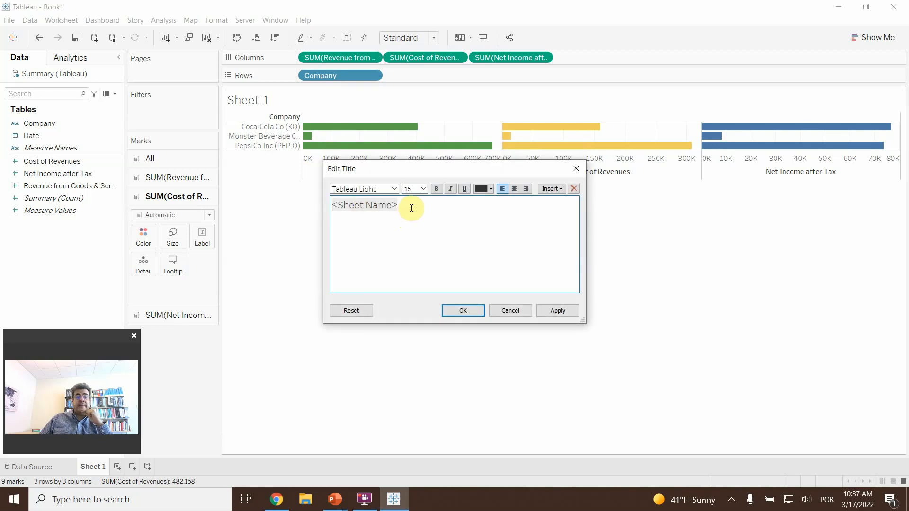
pyautogui.click(351, 208)
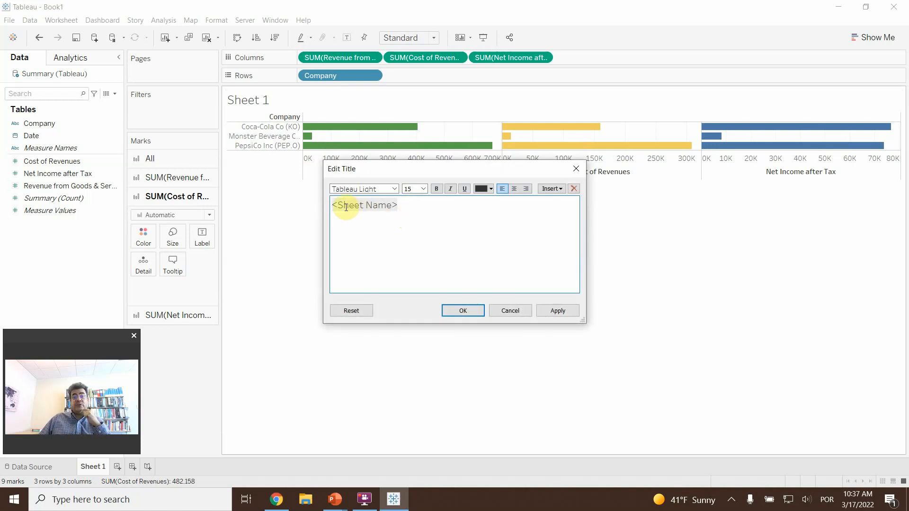
pyautogui.click(513, 311)
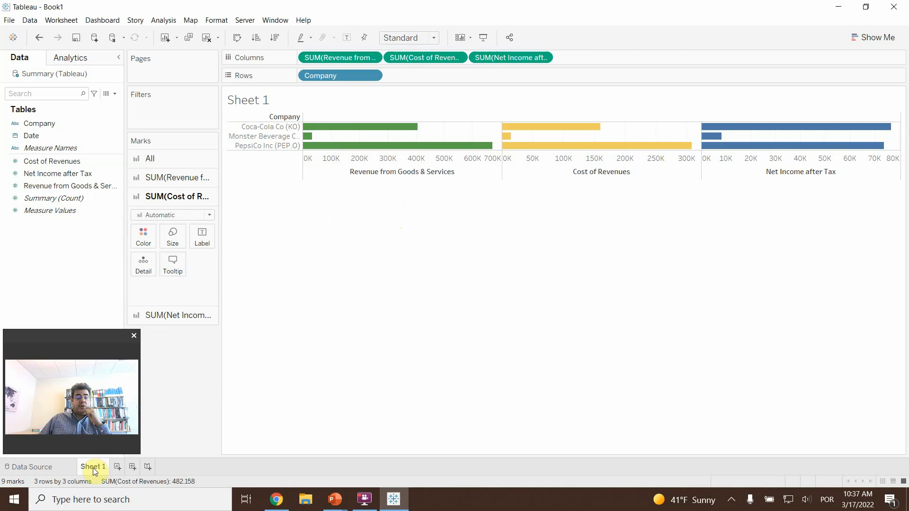
# - Rename the Sheet 1 worksheet as "Bar Chart"
pyautogui.write('B')
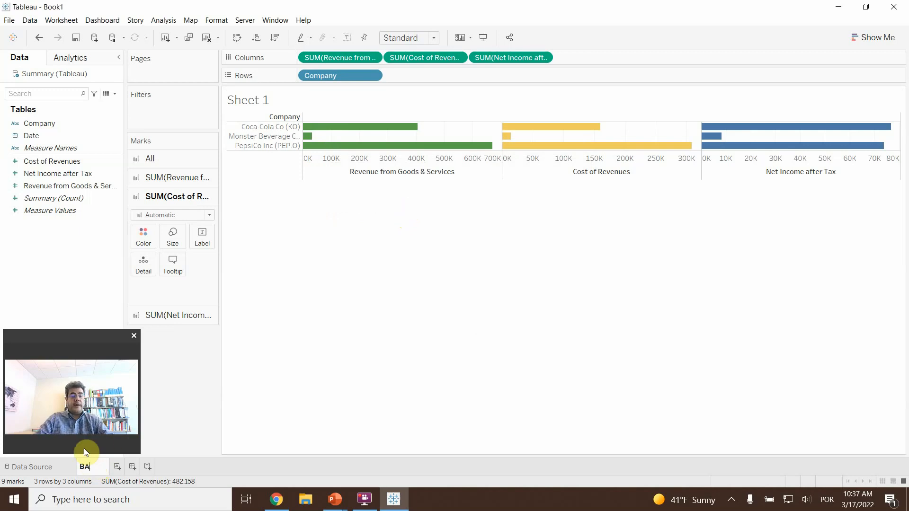
pyautogui.write('ar Chart')
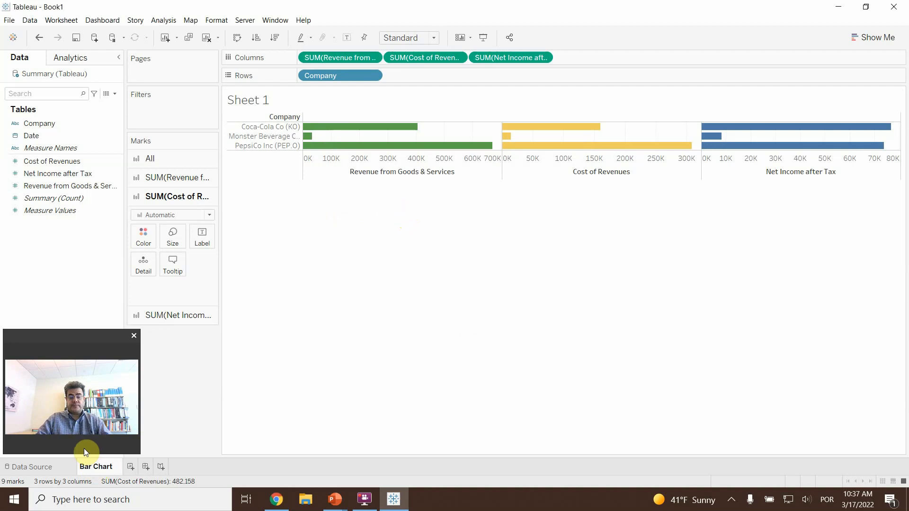
# - Commit the worksheet name "Bar Chart" and center the sheet's title
pyautogui.press('Return')
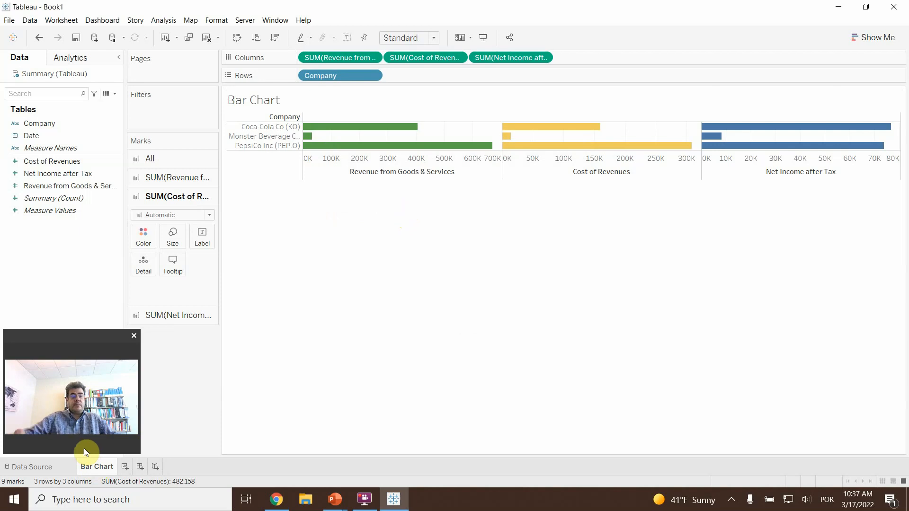
pyautogui.doubleClick(285, 107)
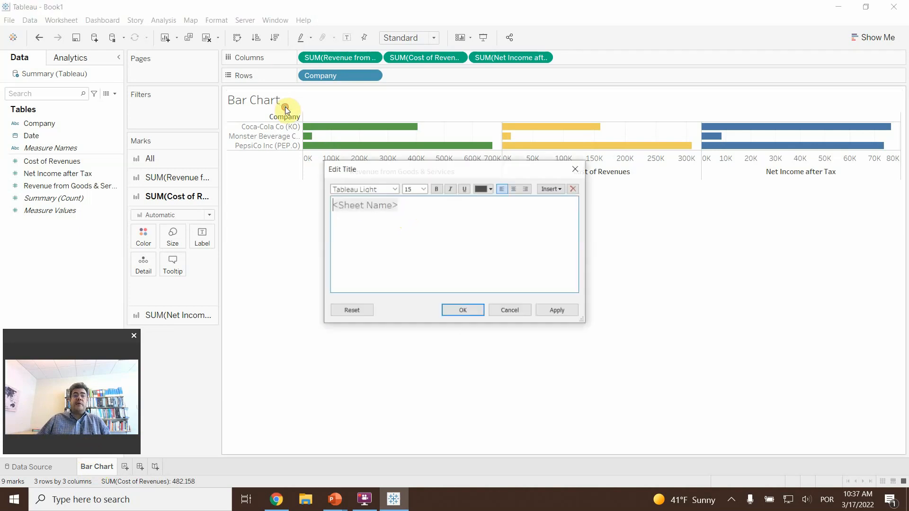
pyautogui.click(514, 189)
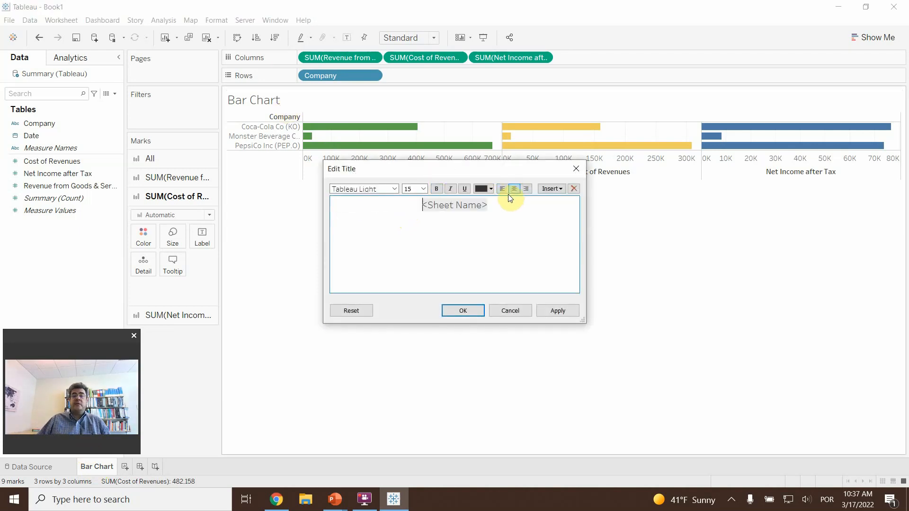
pyautogui.click(463, 311)
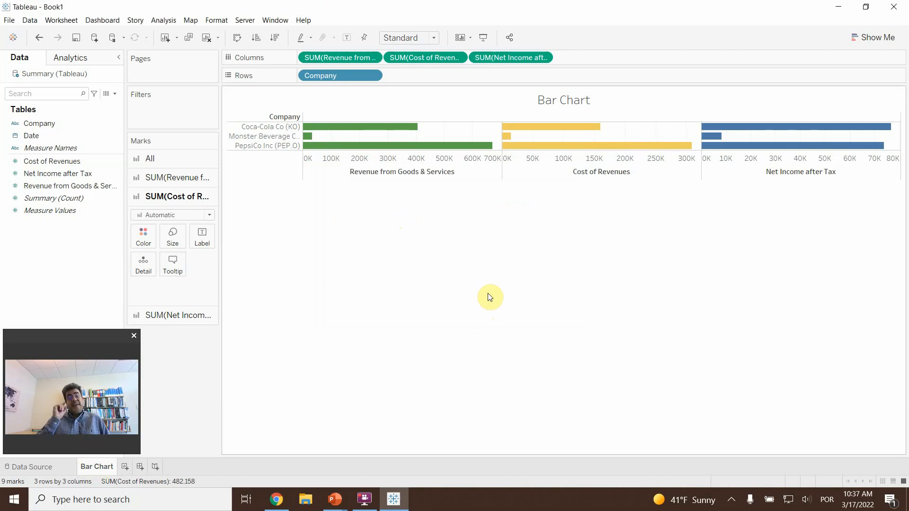
# - Create a new worksheet with Company on Columns and Revenue from Goods & Services on Rows, converted to a packed bubbles chart
pyautogui.click(125, 466)
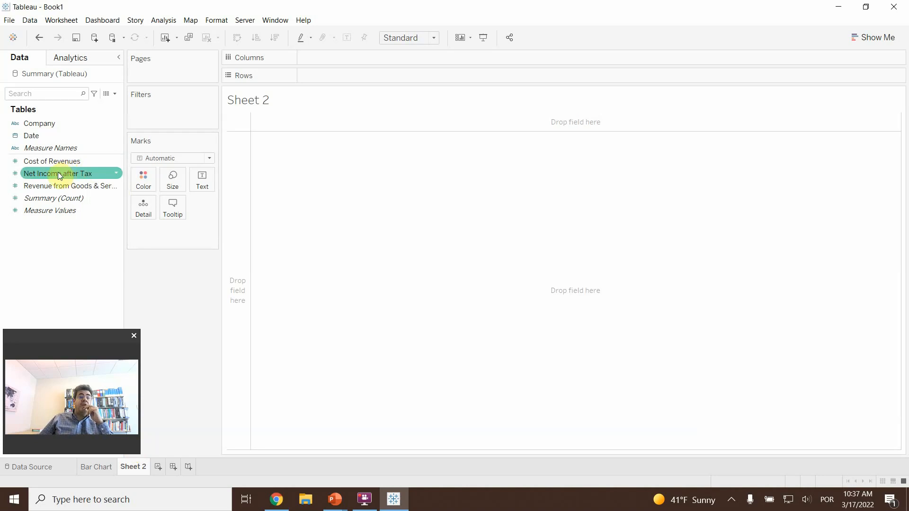
pyautogui.moveTo(40, 123); pyautogui.dragTo(335, 63)
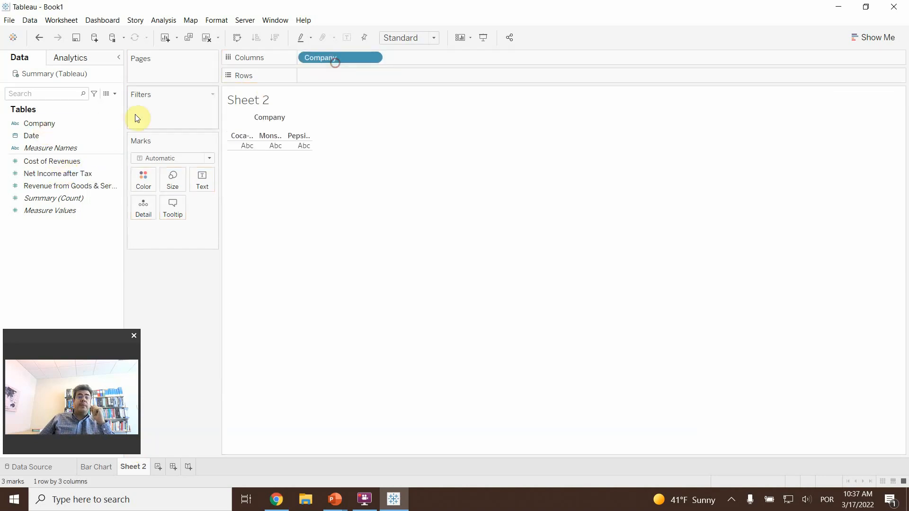
pyautogui.moveTo(42, 184); pyautogui.dragTo(332, 75)
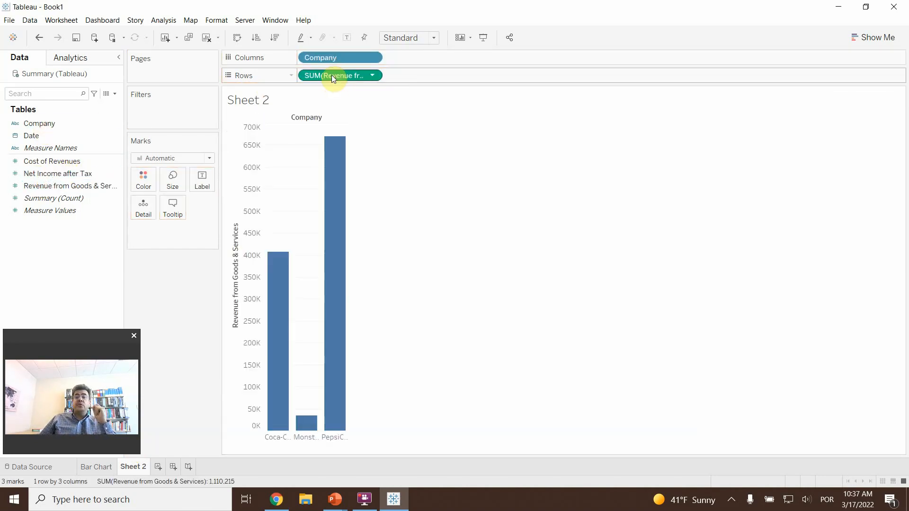
pyautogui.click(875, 38)
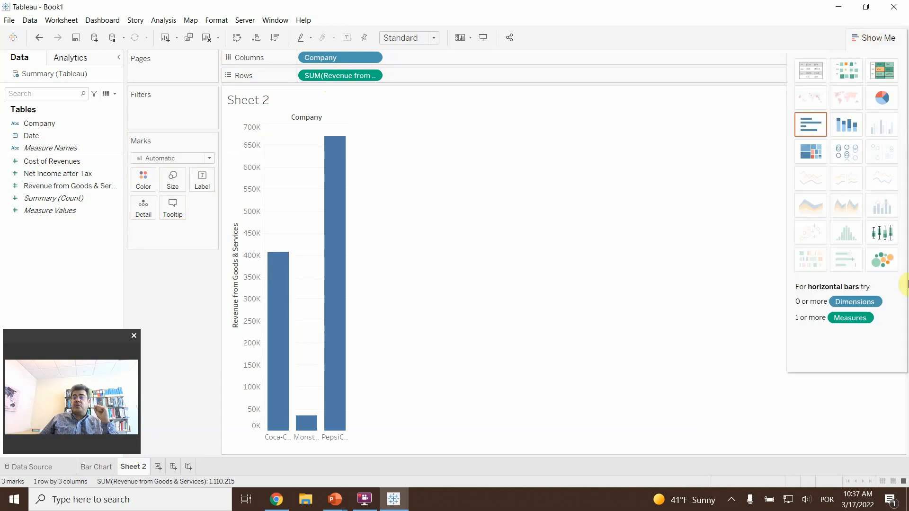
pyautogui.click(879, 258)
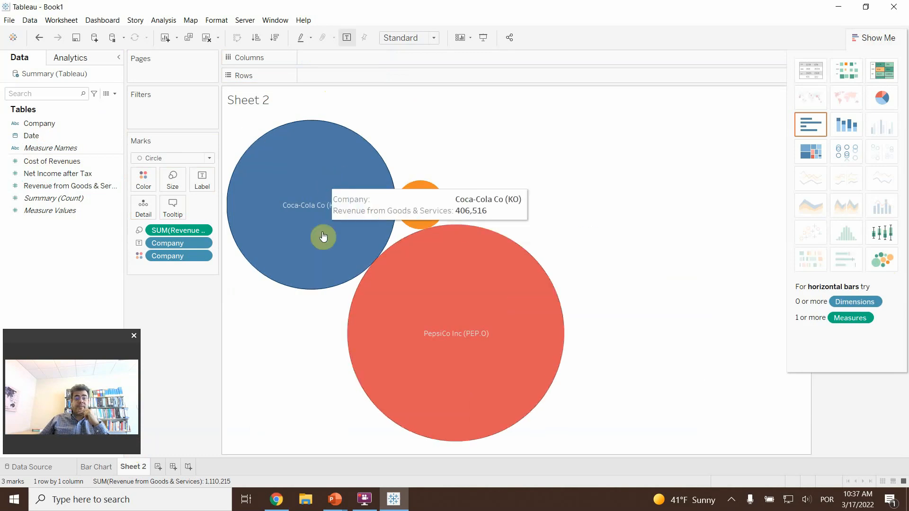
# - Inspect the company bubbles and label them with Revenue from Goods & Services
pyautogui.moveTo(409, 366)
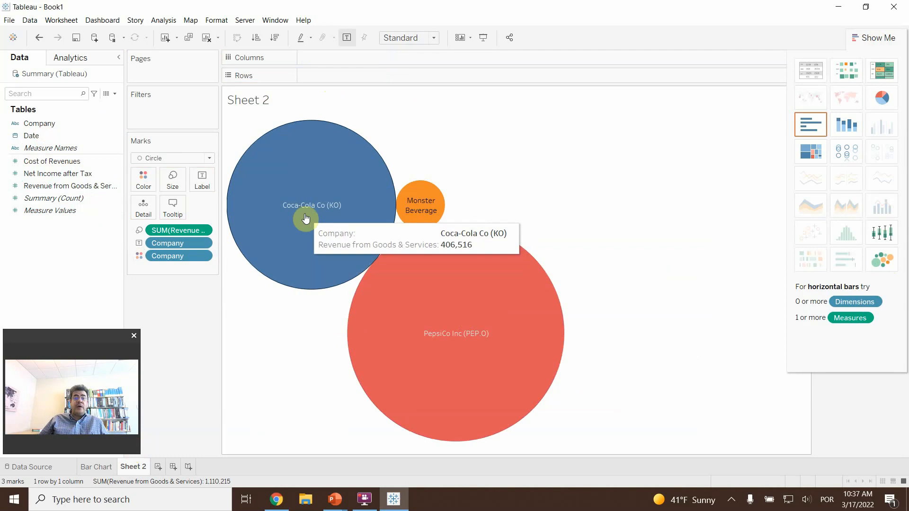
pyautogui.moveTo(394, 336)
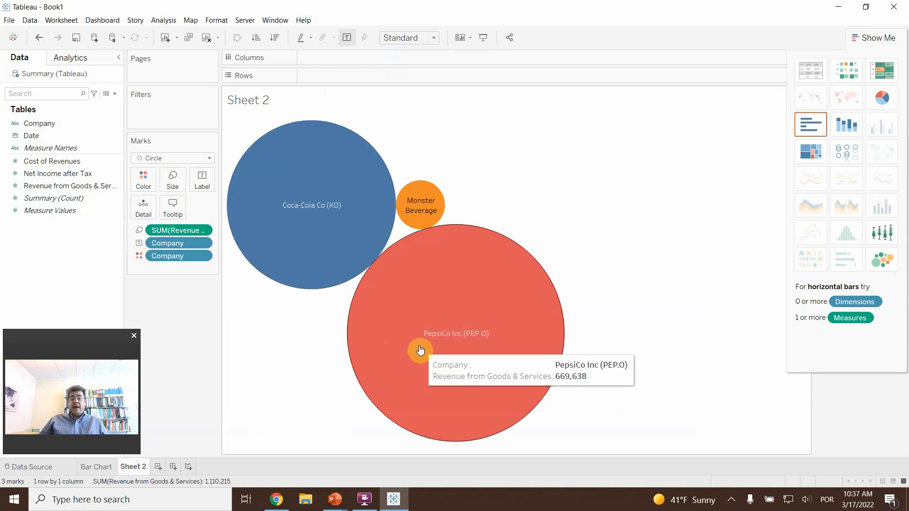
pyautogui.moveTo(427, 210)
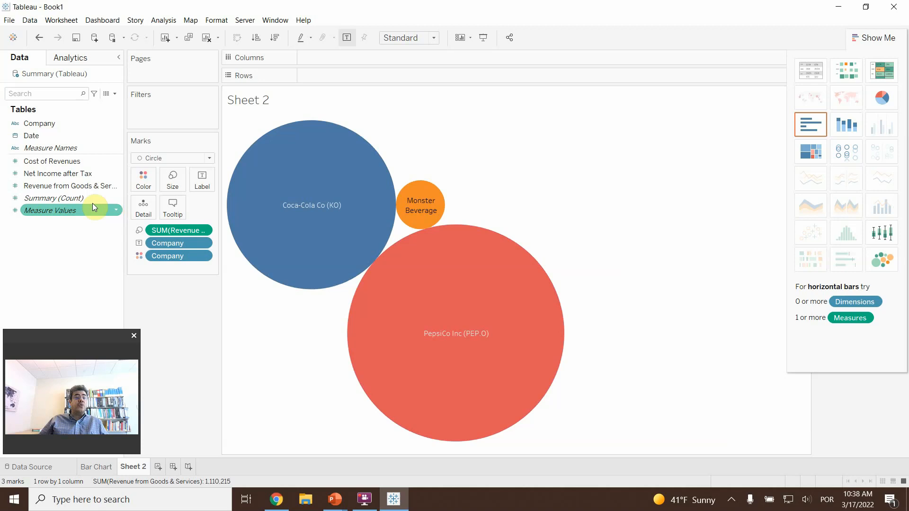
pyautogui.click(69, 187)
pyautogui.moveTo(70, 186); pyautogui.dragTo(214, 186)
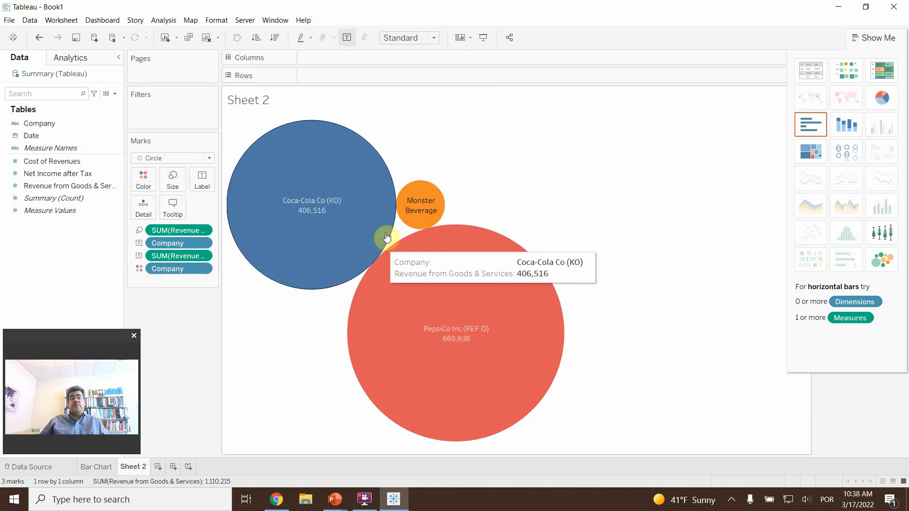
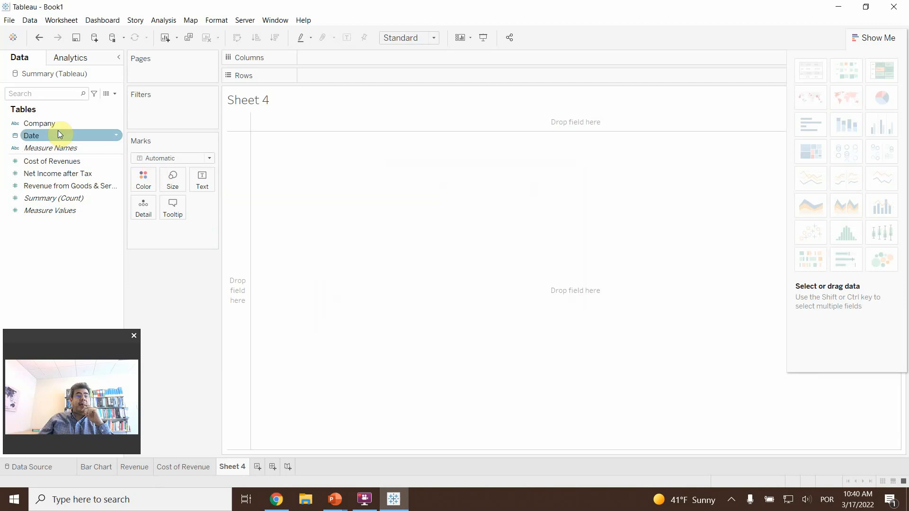
# - Build a packed bubbles chart of Net Income after Tax by Company on Sheet 4
pyautogui.moveTo(39, 123); pyautogui.dragTo(337, 59)
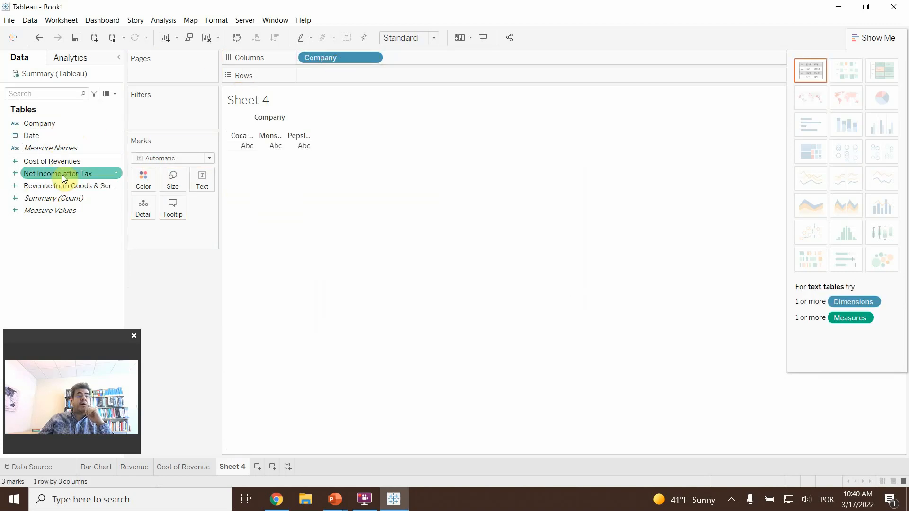
pyautogui.moveTo(64, 176); pyautogui.dragTo(377, 77)
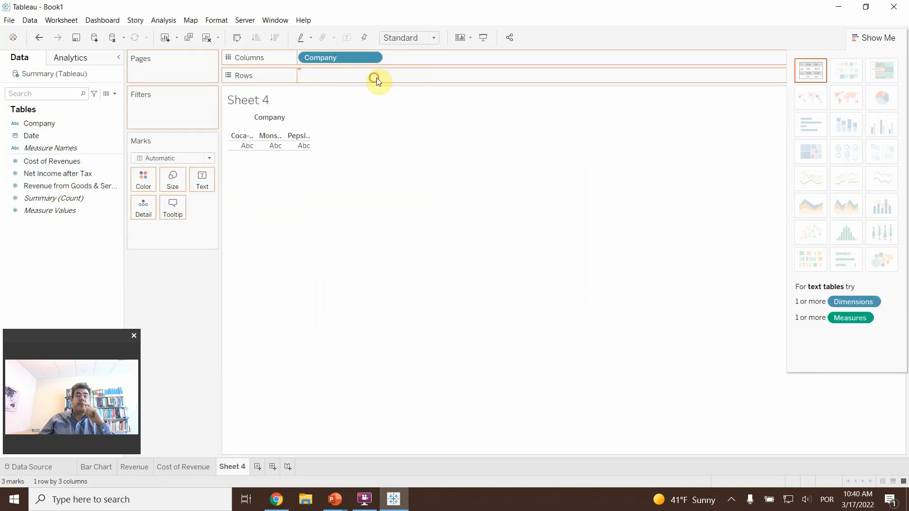
pyautogui.click(882, 260)
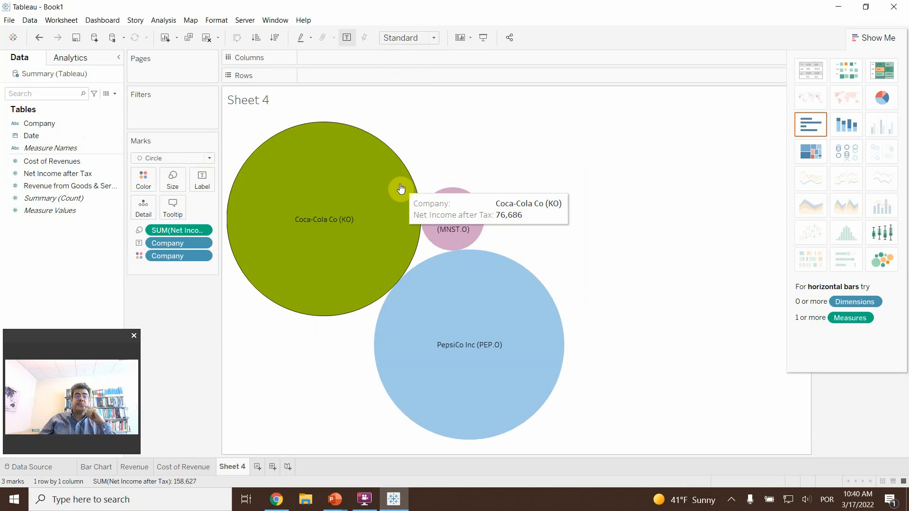
# - Assign the Tableau Classic 20 palette to the company bubbles and label them with Net Income after Tax
pyautogui.click(143, 182)
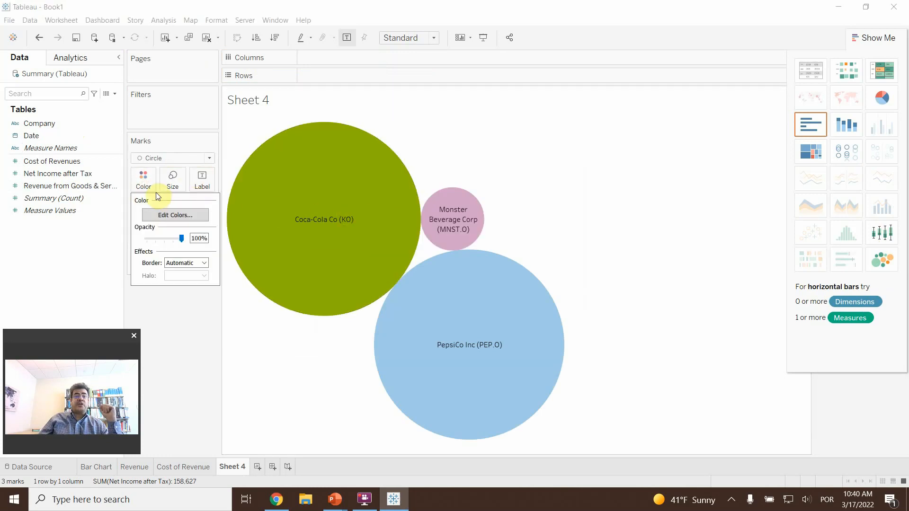
pyautogui.click(170, 215)
pyautogui.click(530, 172)
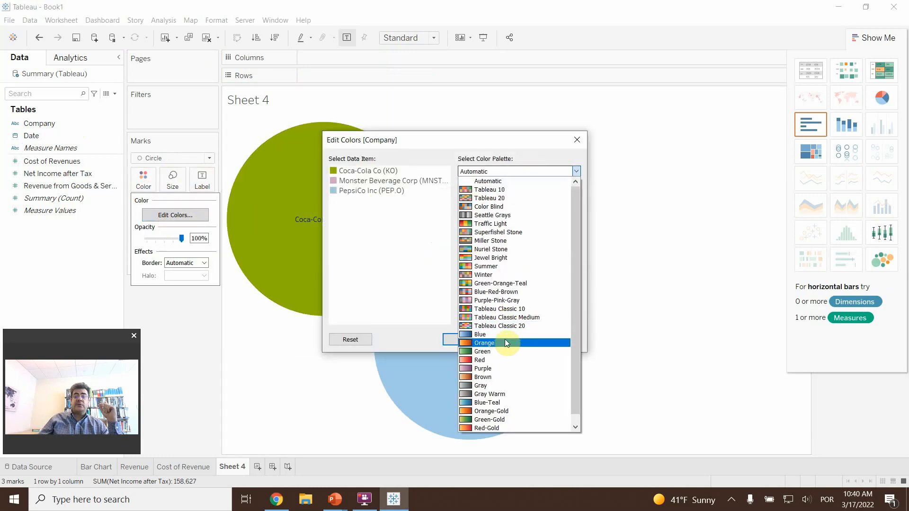
pyautogui.click(508, 327)
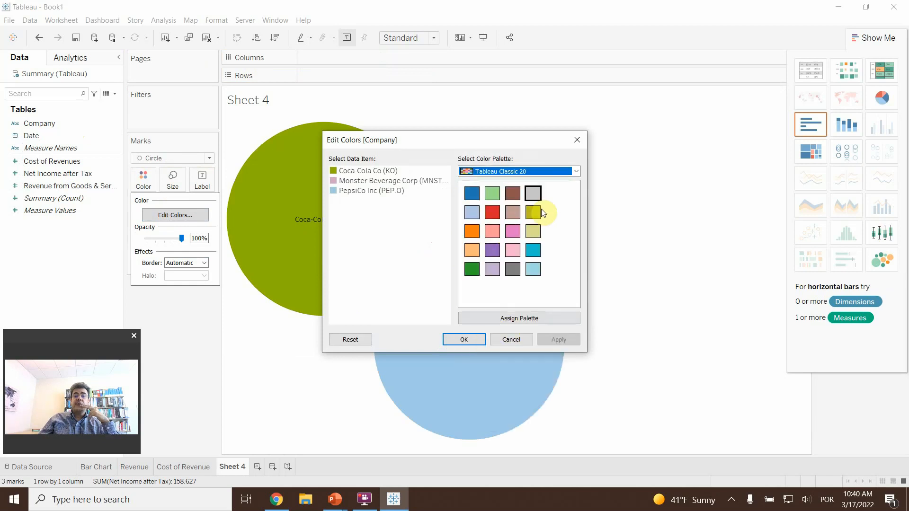
pyautogui.click(522, 319)
pyautogui.moveTo(465, 150); pyautogui.dragTo(651, 105)
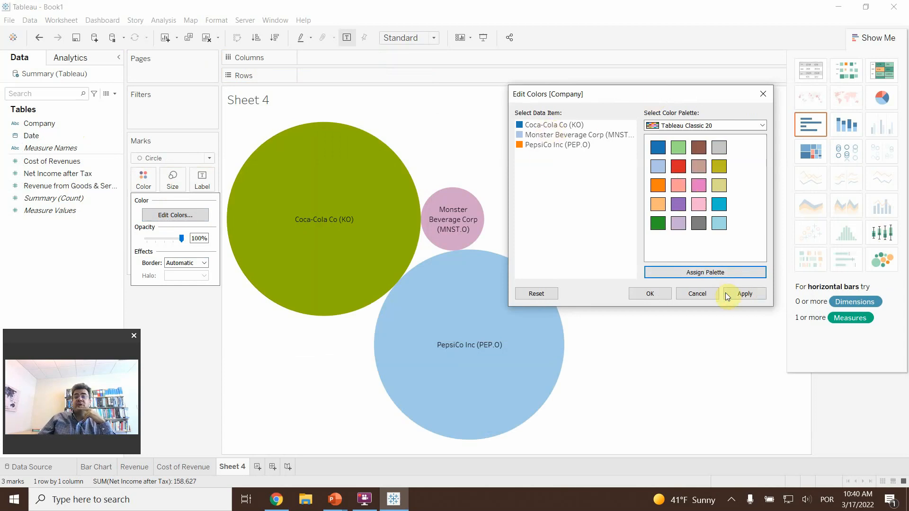
pyautogui.click(744, 294)
pyautogui.click(651, 294)
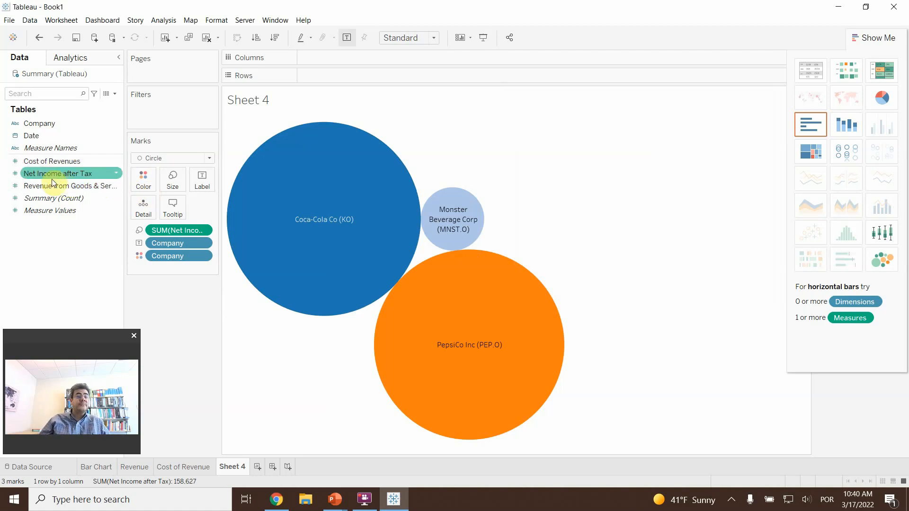
pyautogui.moveTo(58, 173); pyautogui.dragTo(203, 181)
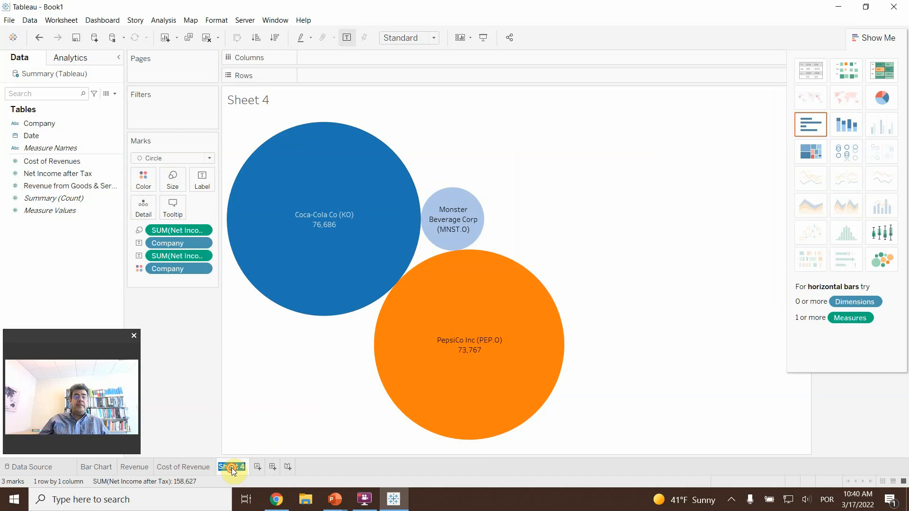
# - Rename the Sheet 4 worksheet as "Net Income"
pyautogui.write('Net')
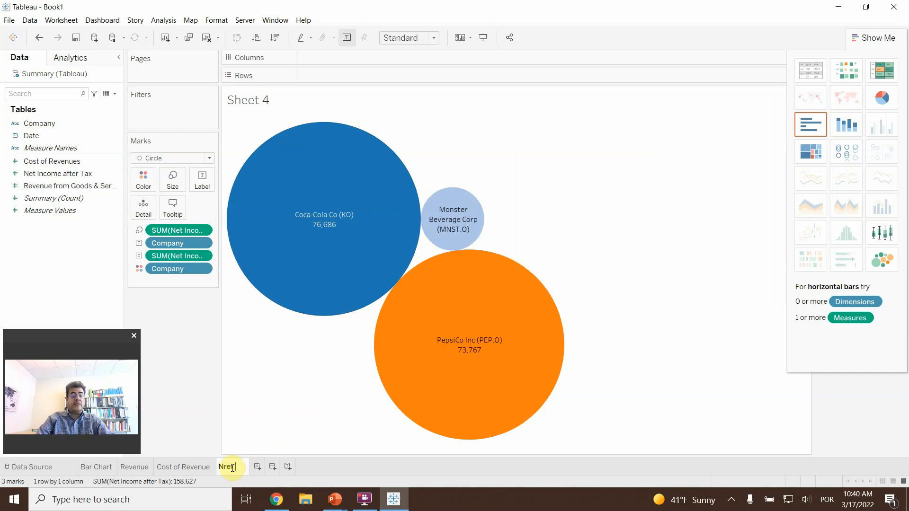
pyautogui.press('BackSpace')
pyautogui.press('BackSpace')
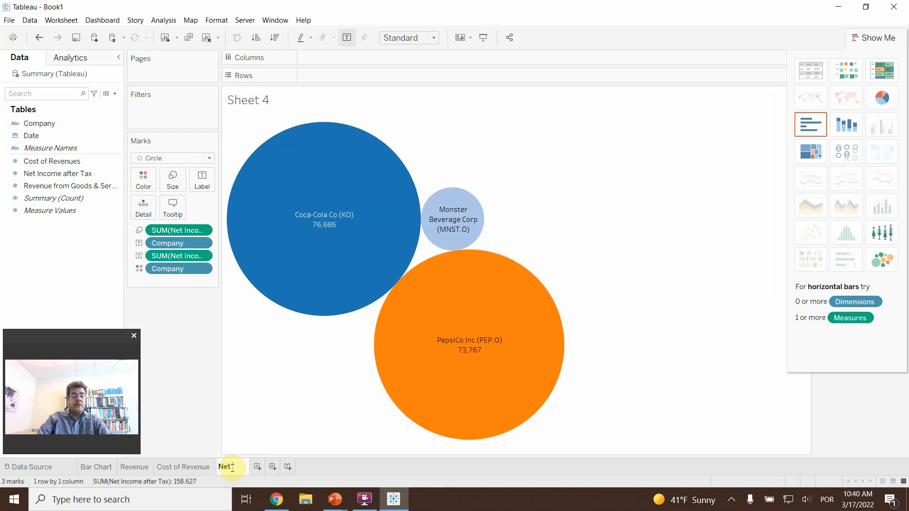
pyautogui.write('Income')
pyautogui.press('Return')
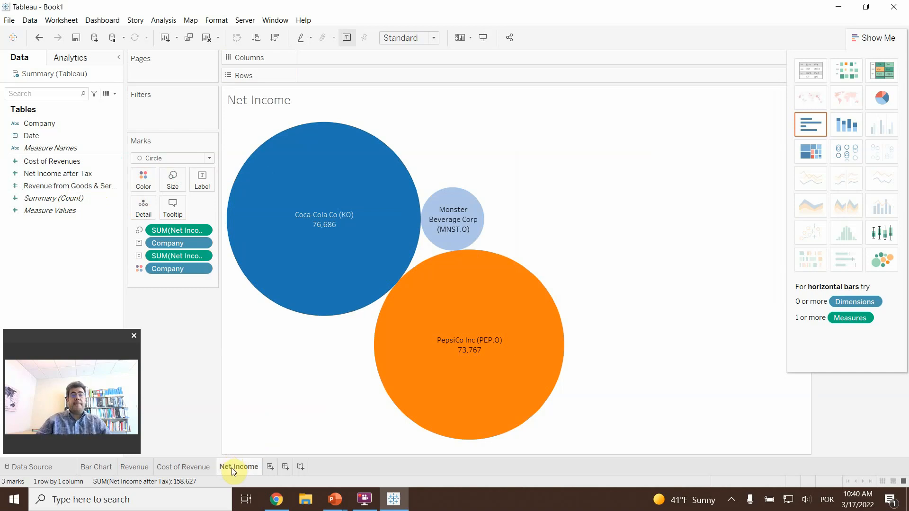
# - Center the title of the Net Income worksheet
pyautogui.doubleClick(346, 96)
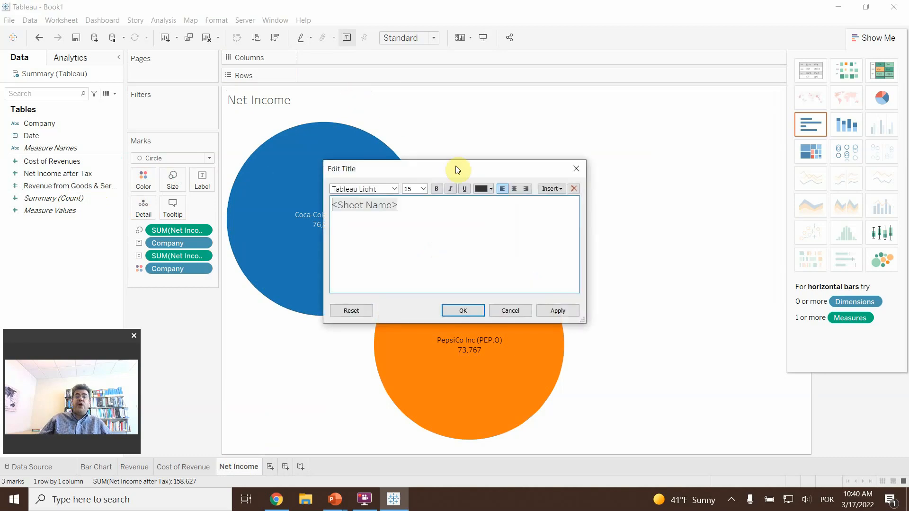
pyautogui.click(514, 190)
pyautogui.click(557, 310)
pyautogui.click(463, 310)
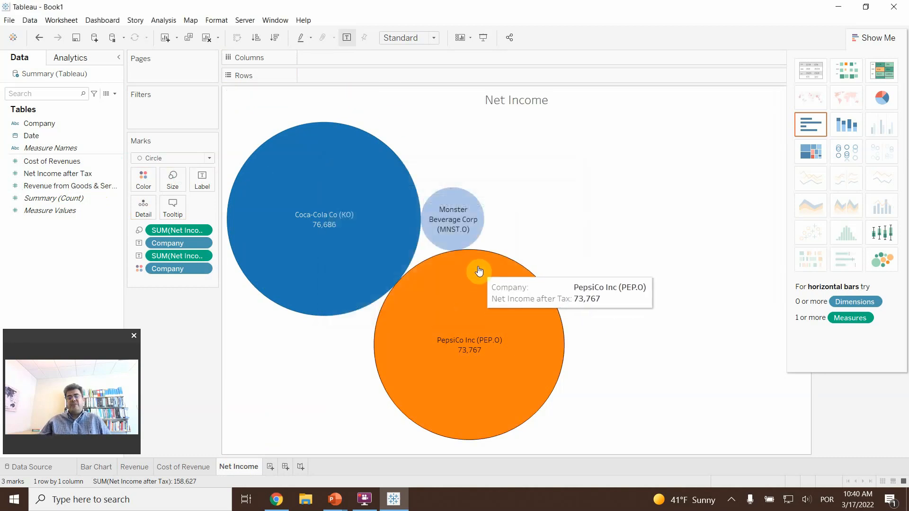
# - Review the Bar Chart, Revenue, Cost of Revenue and Net Income worksheets and collapse the Show Me chart suggestions
pyautogui.click(95, 466)
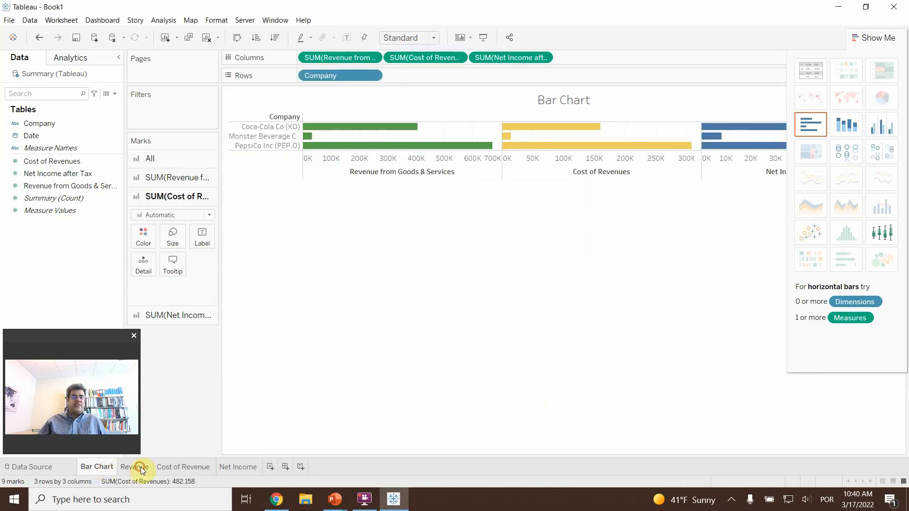
pyautogui.click(137, 468)
pyautogui.click(184, 467)
pyautogui.click(239, 468)
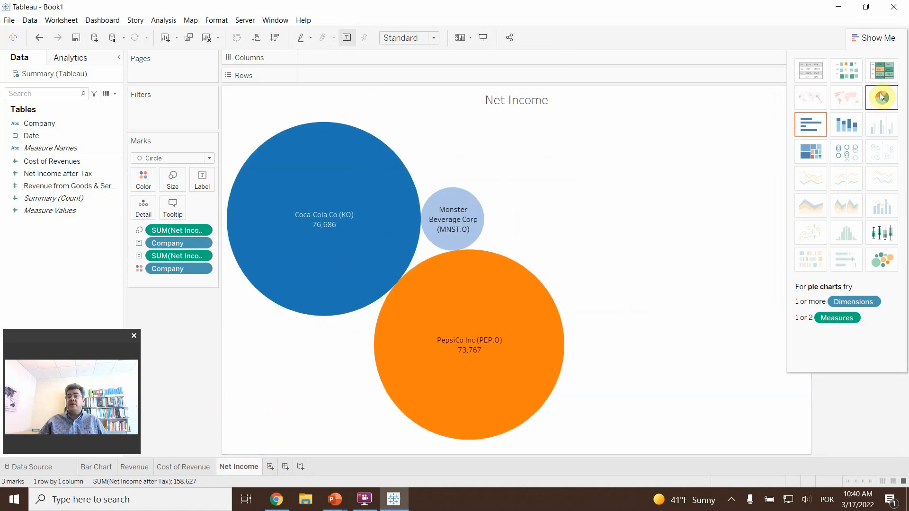
pyautogui.click(882, 37)
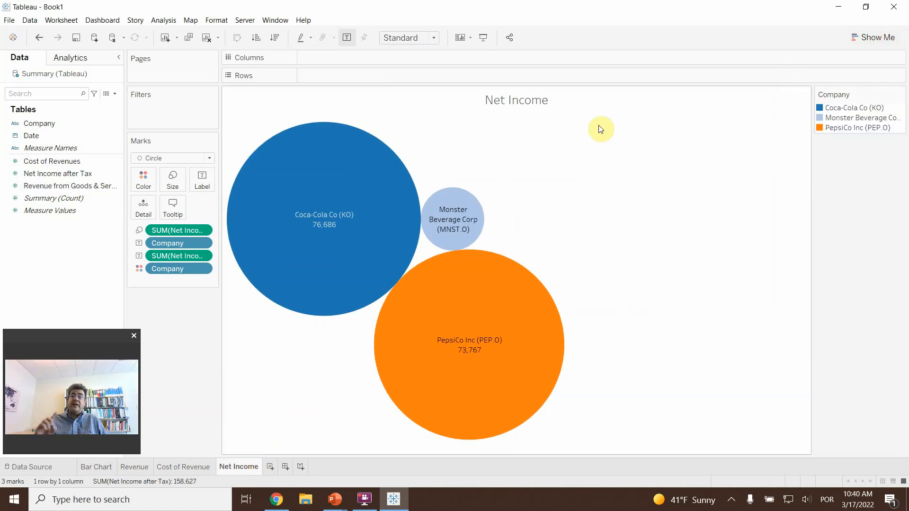
pyautogui.moveTo(459, 229)
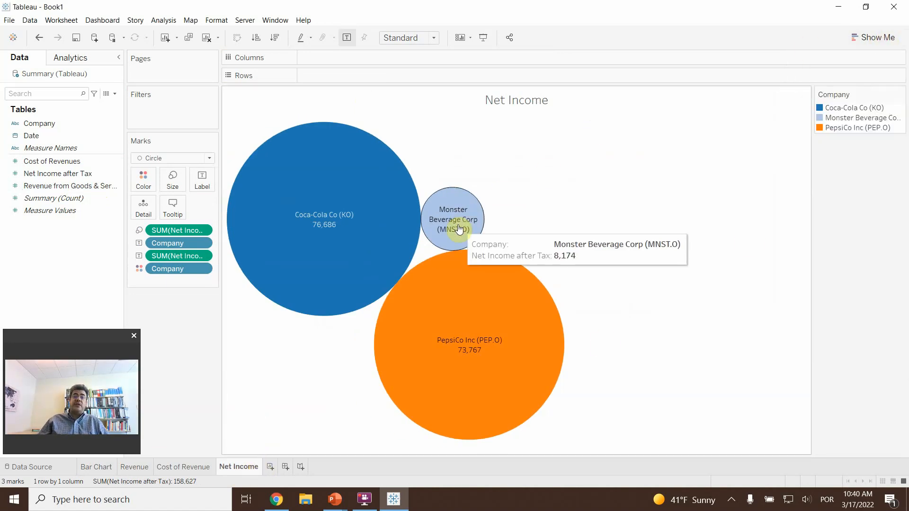
# - Filter the Bar Chart worksheet by Company, excluding Monster Beverage Corp (MNST.O)
pyautogui.click(96, 468)
pyautogui.moveTo(52, 125); pyautogui.dragTo(170, 113)
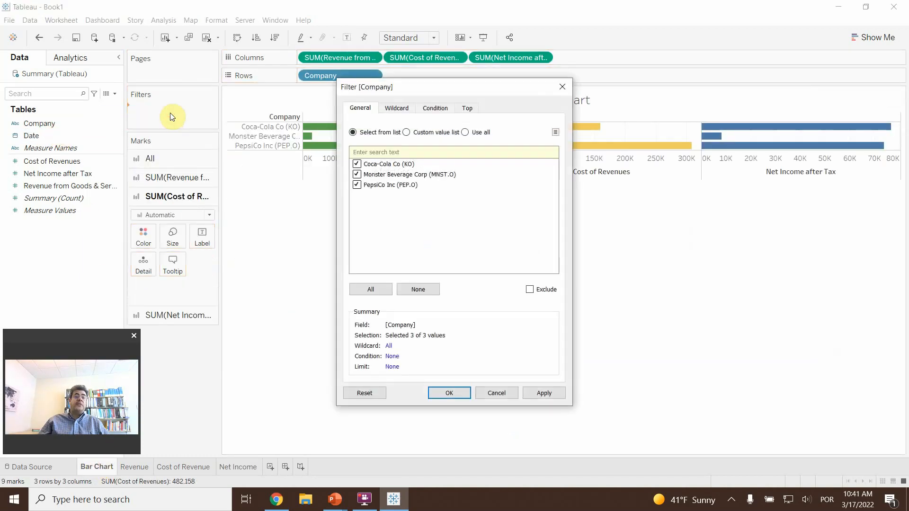
pyautogui.click(557, 397)
pyautogui.click(452, 394)
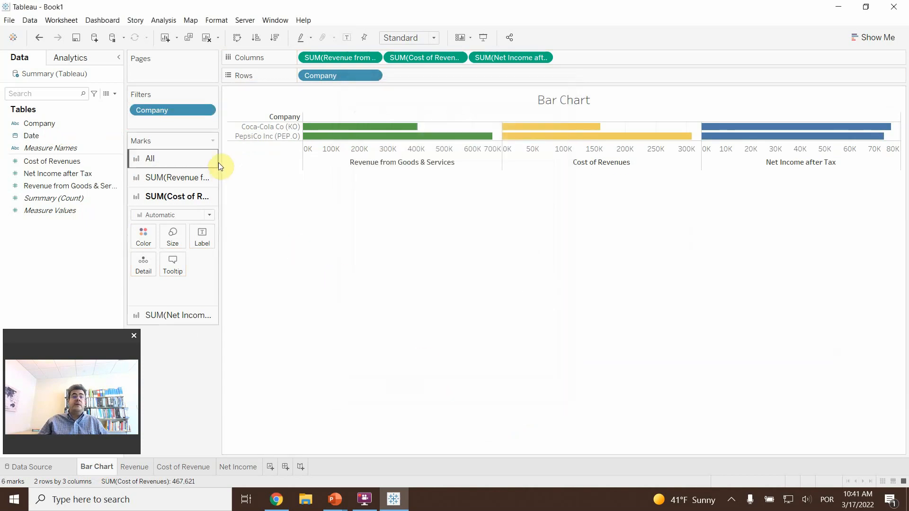
# - Show the Company filter control on the Bar Chart worksheet and check whether the filter affects the Revenue worksheet
pyautogui.click(205, 110)
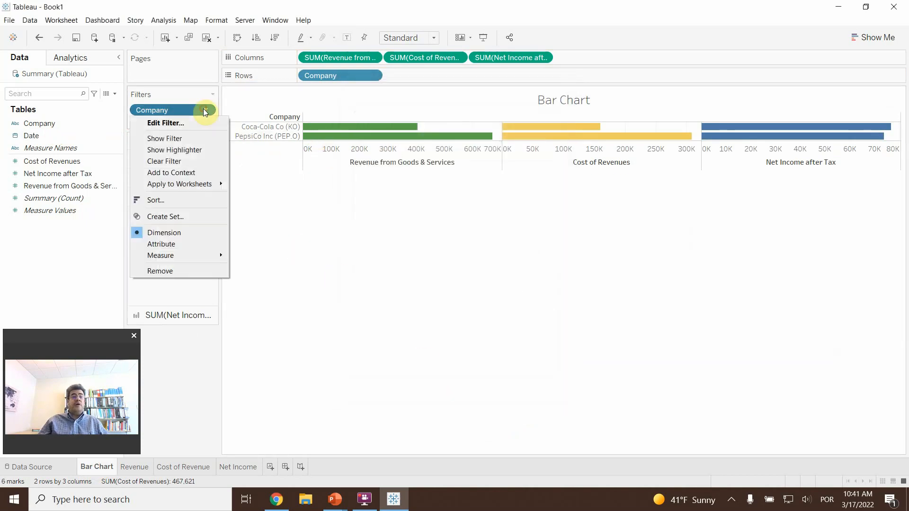
pyautogui.click(173, 138)
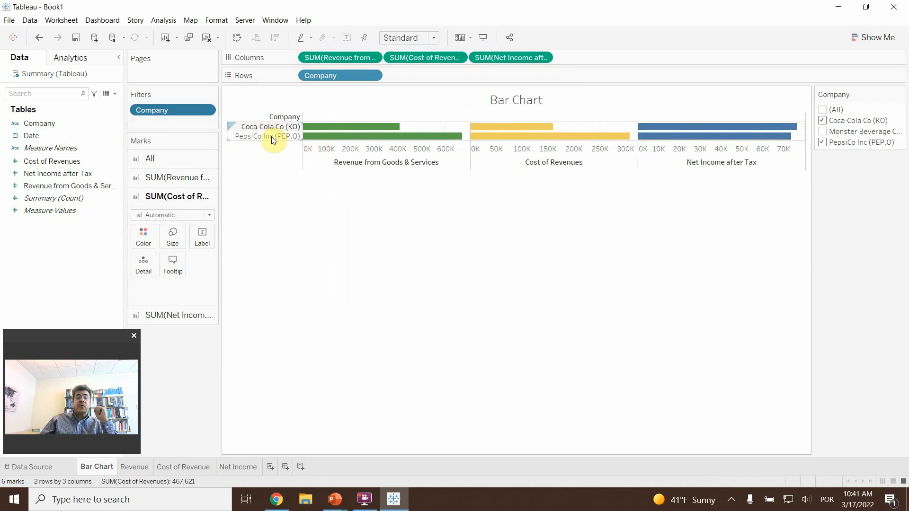
pyautogui.click(130, 467)
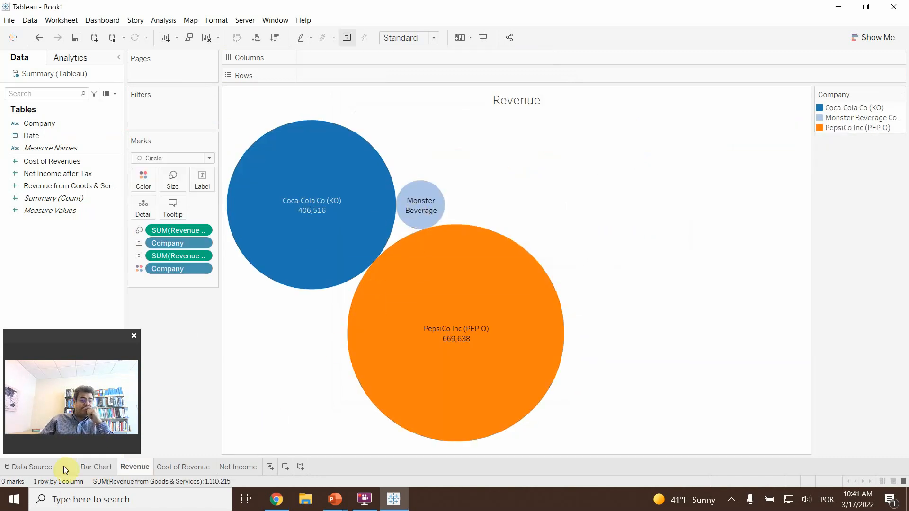
pyautogui.click(97, 468)
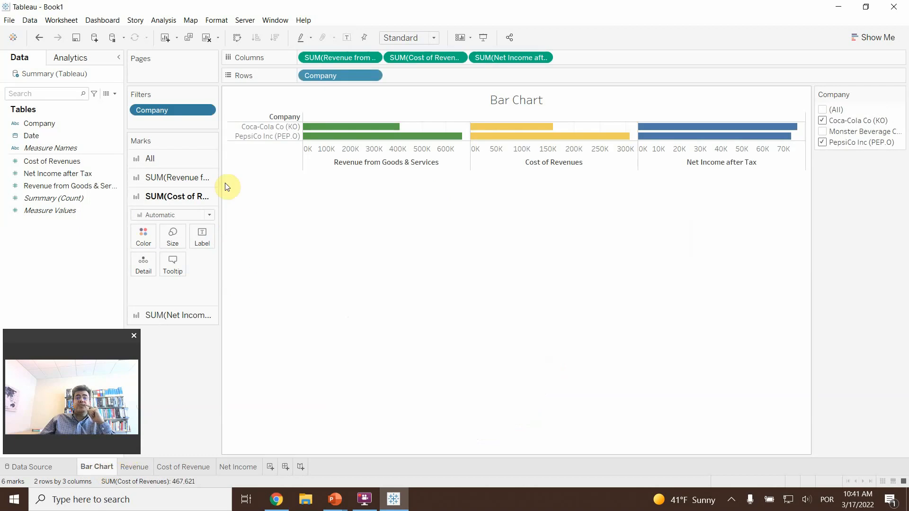
# - Apply the Bar Chart's Company filter to all worksheets using this data source and check the Cost of Revenue and Net Income worksheets
pyautogui.click(207, 111)
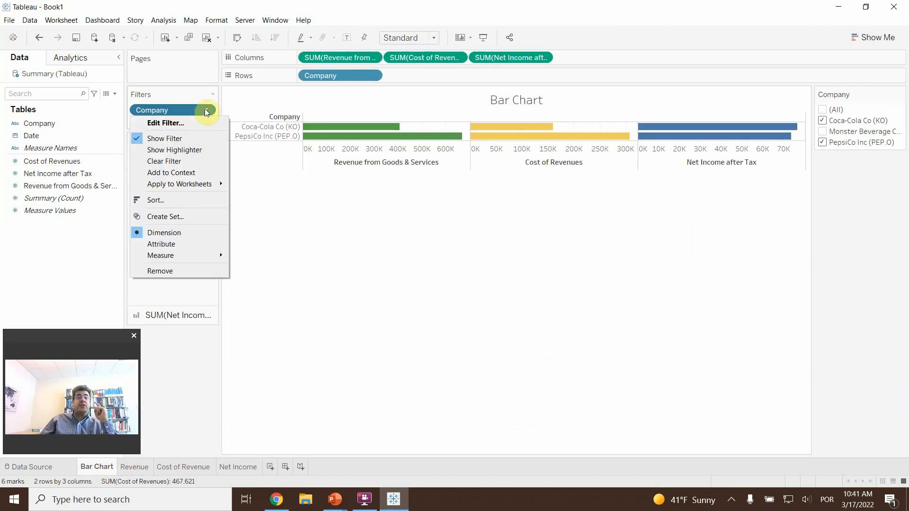
pyautogui.moveTo(189, 186)
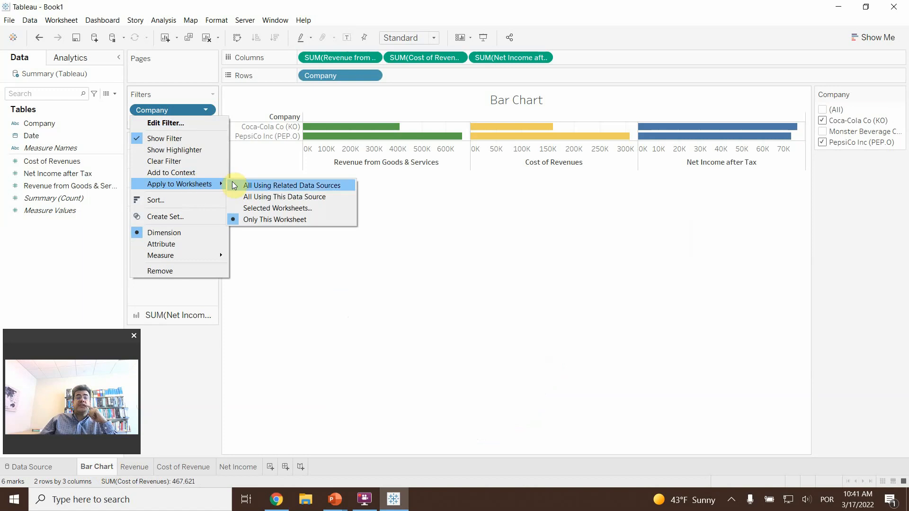
pyautogui.click(285, 196)
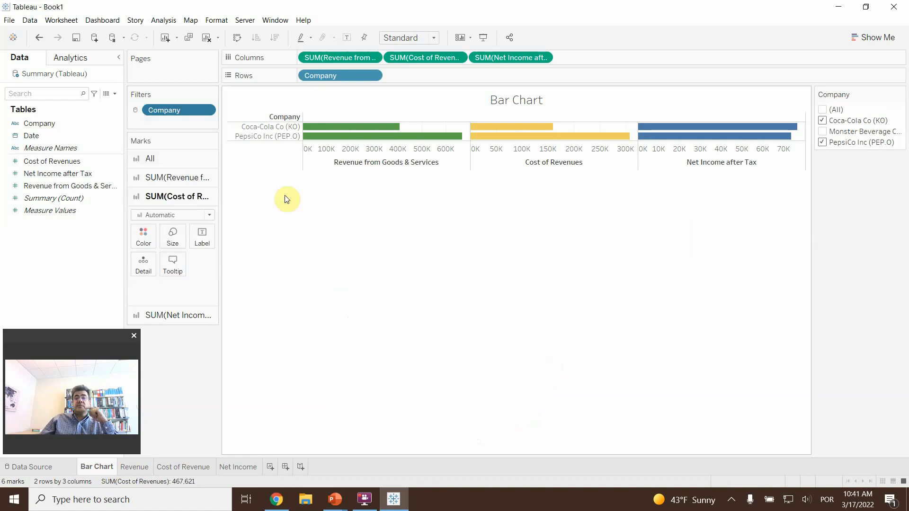
pyautogui.click(135, 465)
pyautogui.click(175, 469)
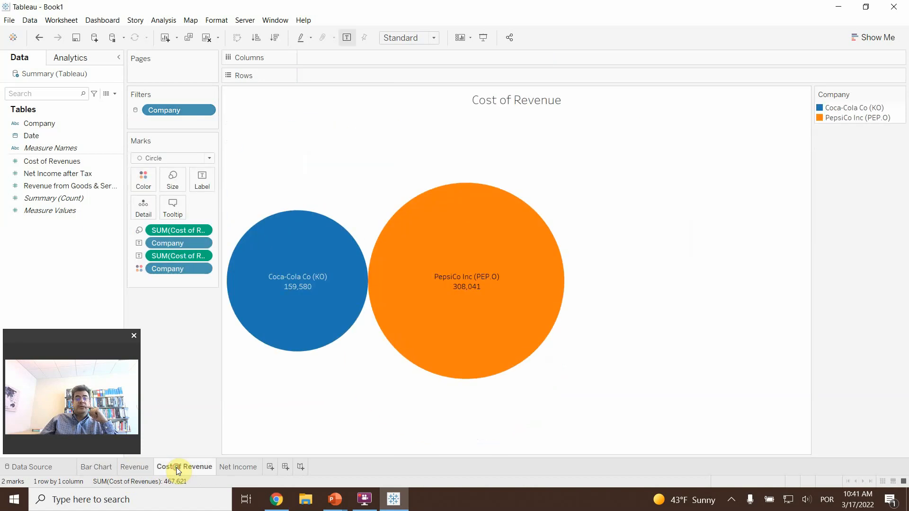
pyautogui.click(228, 468)
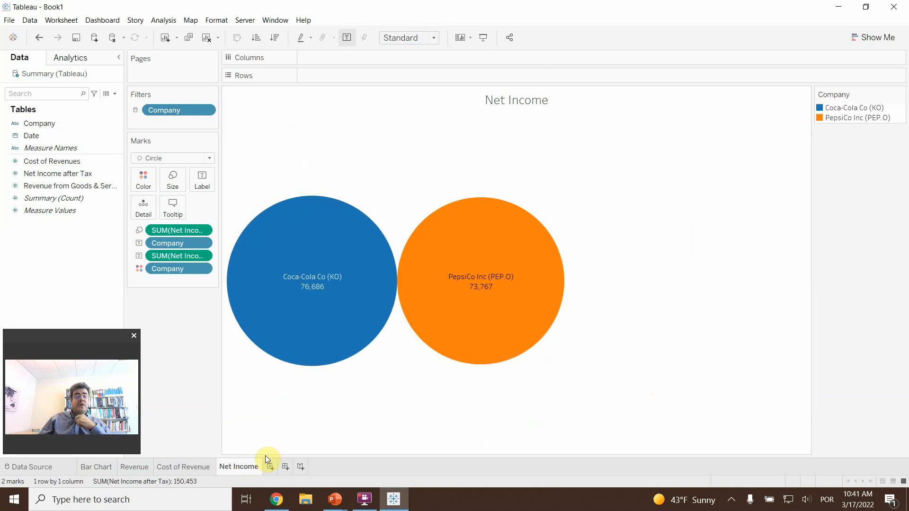
pyautogui.click(107, 469)
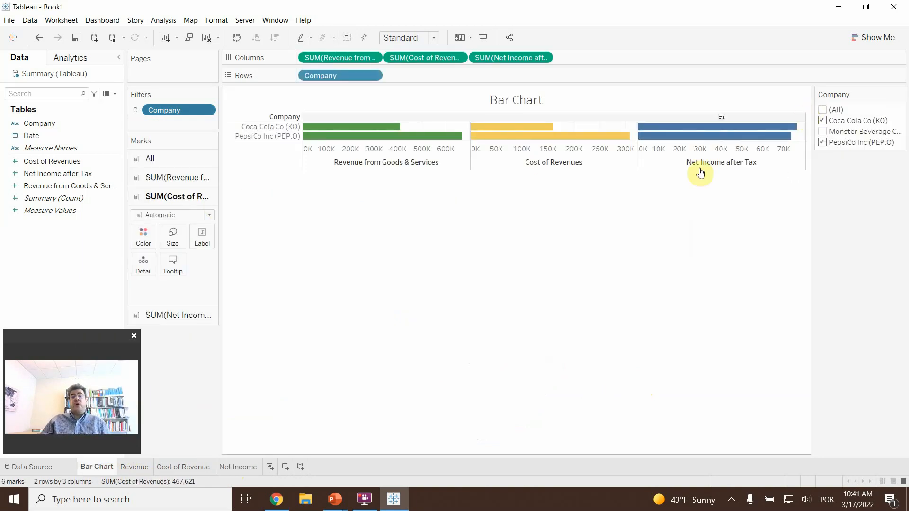
# - Hide the Company color legend on the Revenue, Cost of Revenue and Net Income worksheets
pyautogui.click(132, 468)
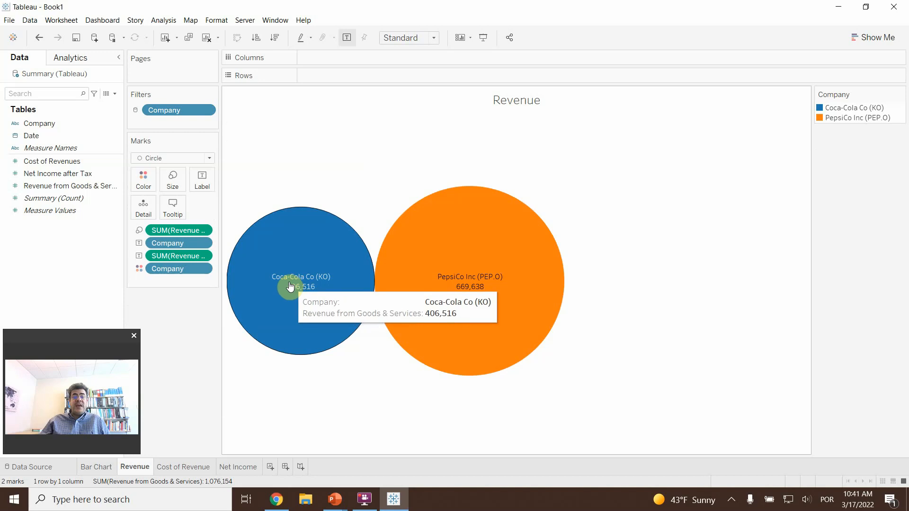
pyautogui.click(900, 97)
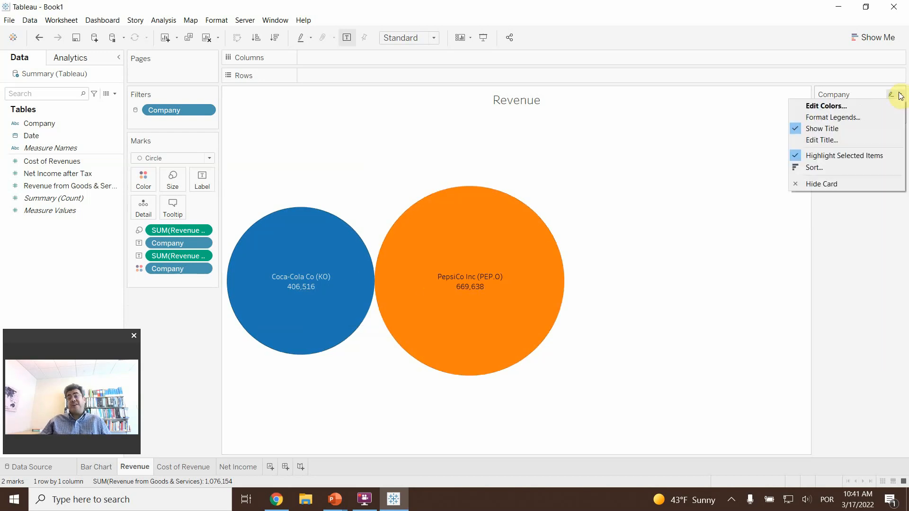
pyautogui.click(839, 184)
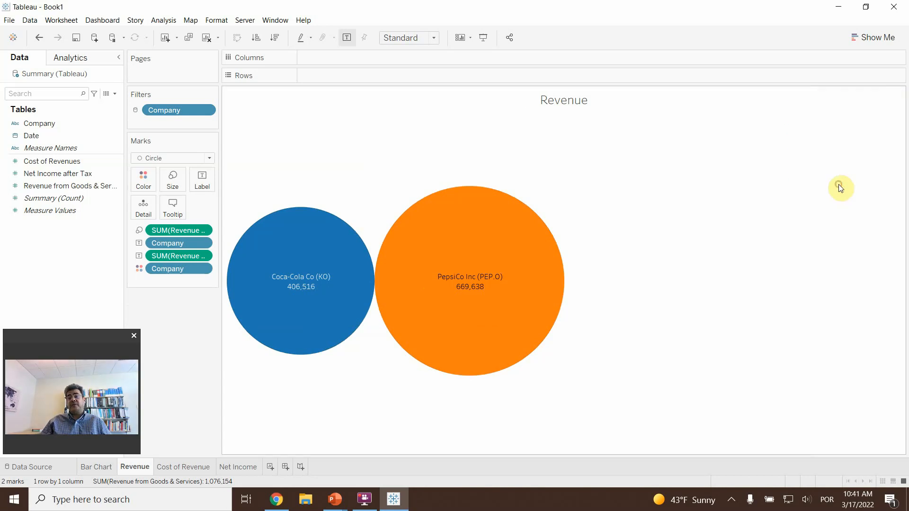
pyautogui.click(179, 467)
pyautogui.click(901, 94)
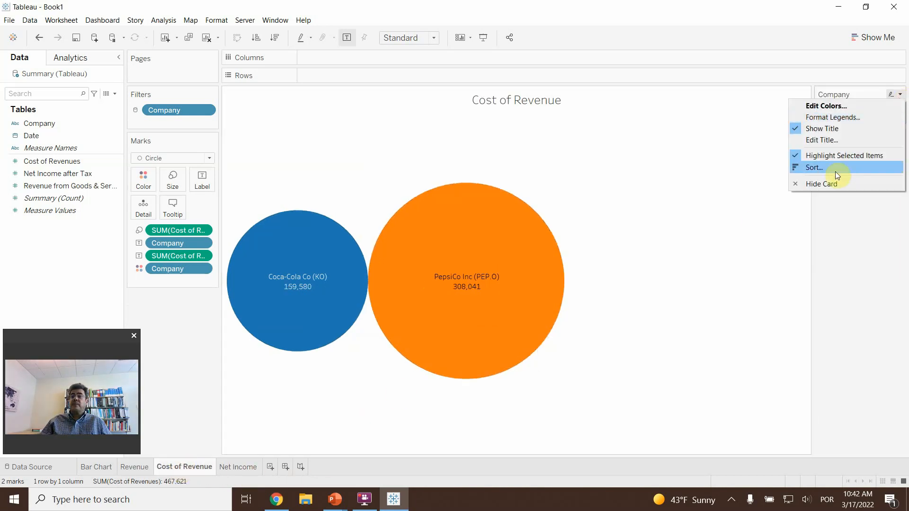
pyautogui.click(829, 186)
pyautogui.click(230, 466)
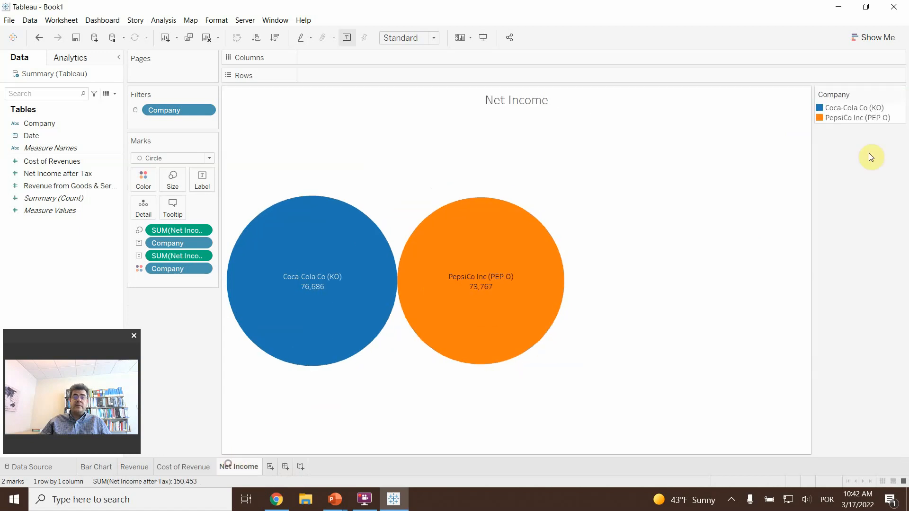
pyautogui.click(899, 97)
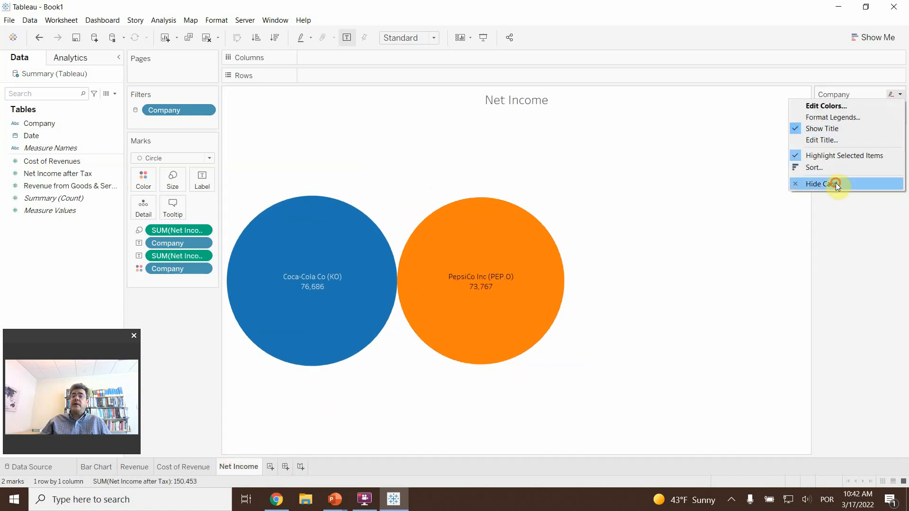
pyautogui.click(837, 182)
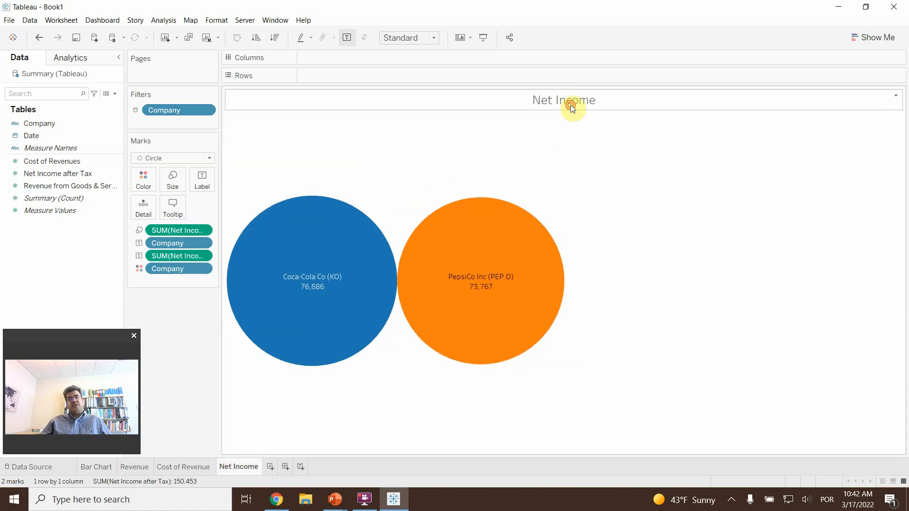
# - Left-align the title of the Net Income worksheet
pyautogui.doubleClick(572, 107)
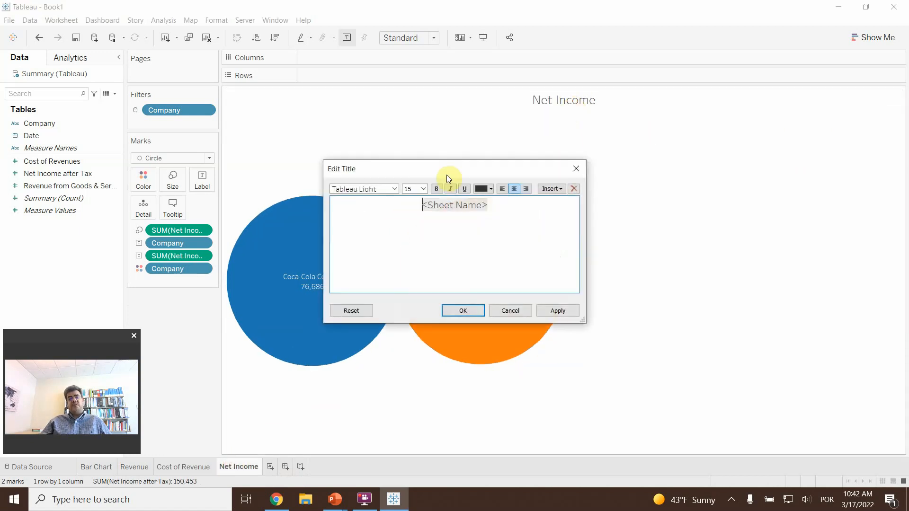
pyautogui.click(503, 189)
pyautogui.click(558, 311)
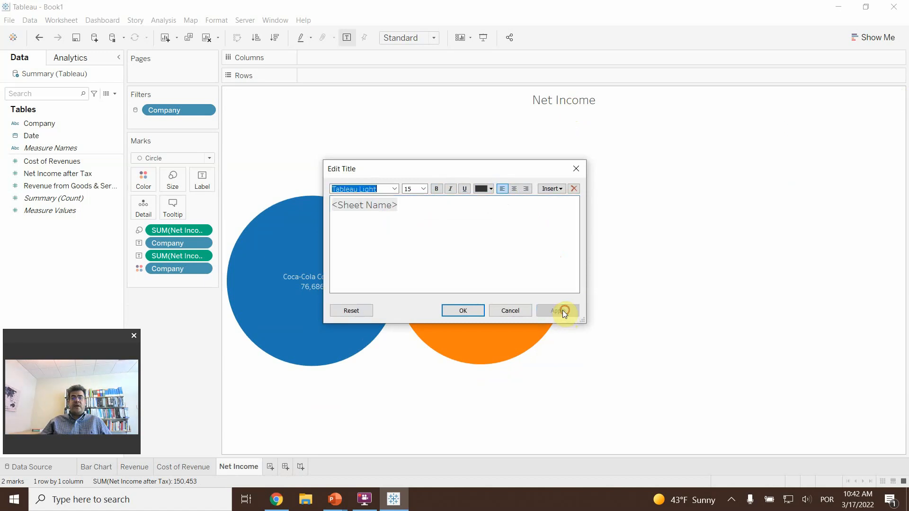
pyautogui.click(447, 314)
# - Left-align the title of the Cost of Revenue worksheet
pyautogui.click(170, 467)
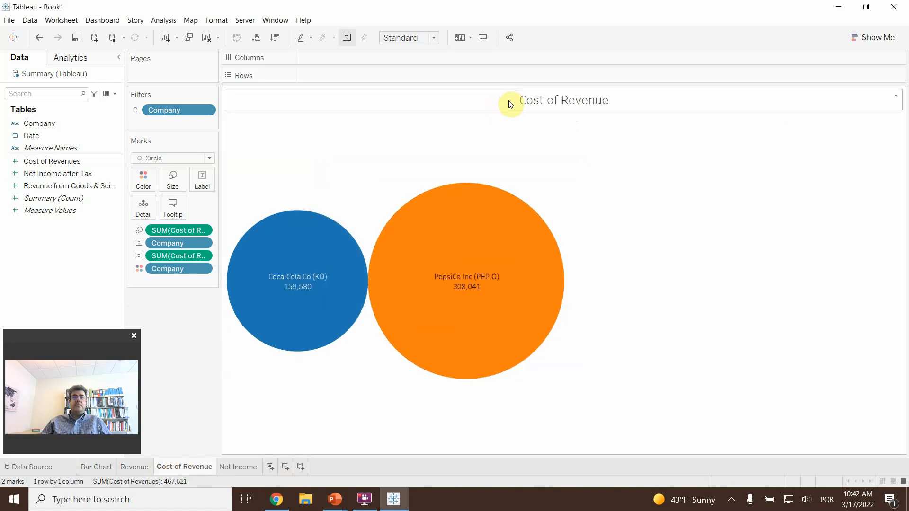
pyautogui.doubleClick(511, 105)
pyautogui.click(502, 189)
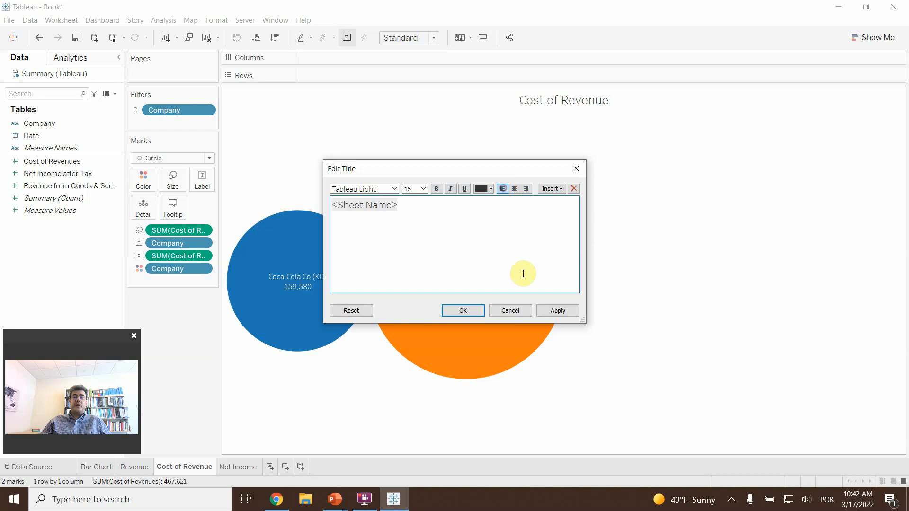
pyautogui.click(575, 314)
pyautogui.click(464, 310)
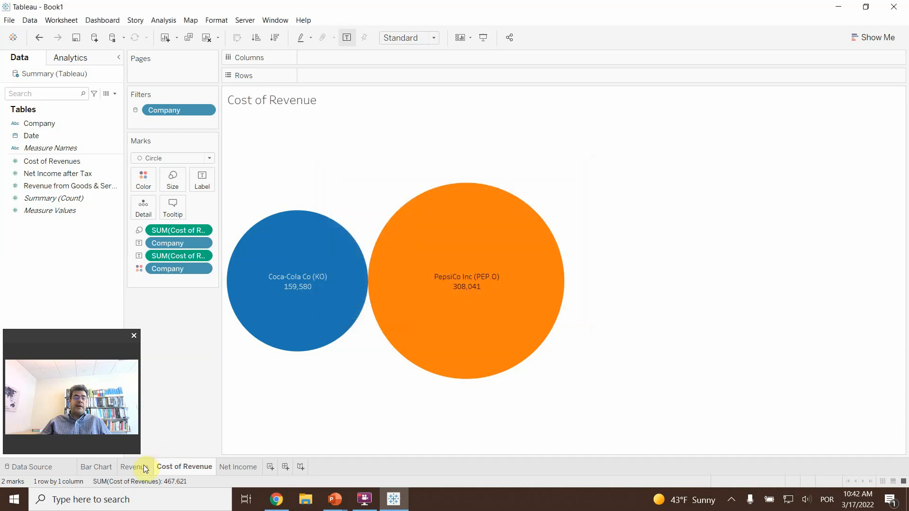
# - Left-align the title of the Revenue worksheet
pyautogui.click(135, 467)
pyautogui.doubleClick(556, 103)
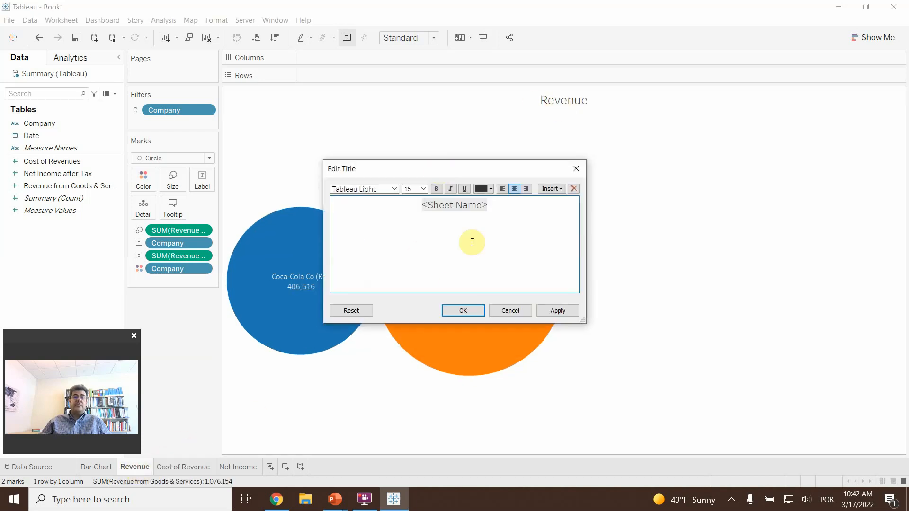
pyautogui.click(502, 189)
pyautogui.click(559, 312)
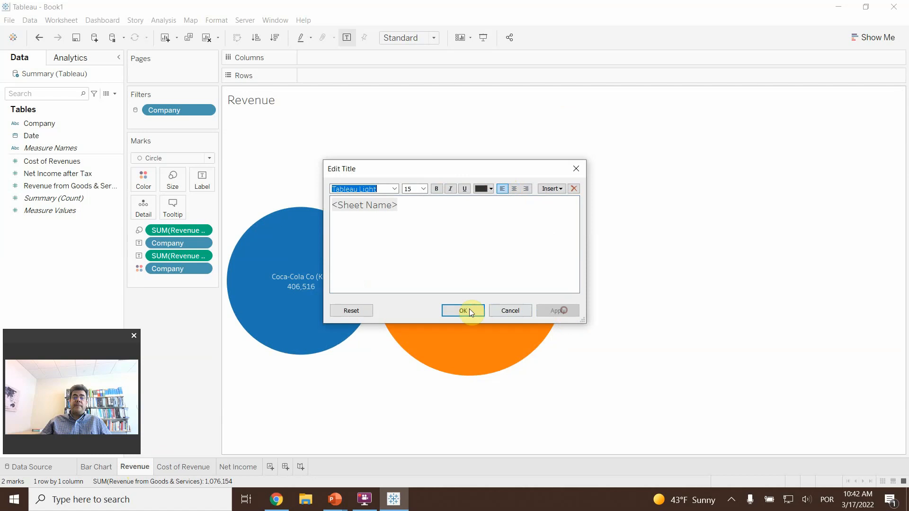
pyautogui.click(464, 311)
# - Create a new dashboard and place the Bar Chart sheet on it
pyautogui.moveTo(306, 345)
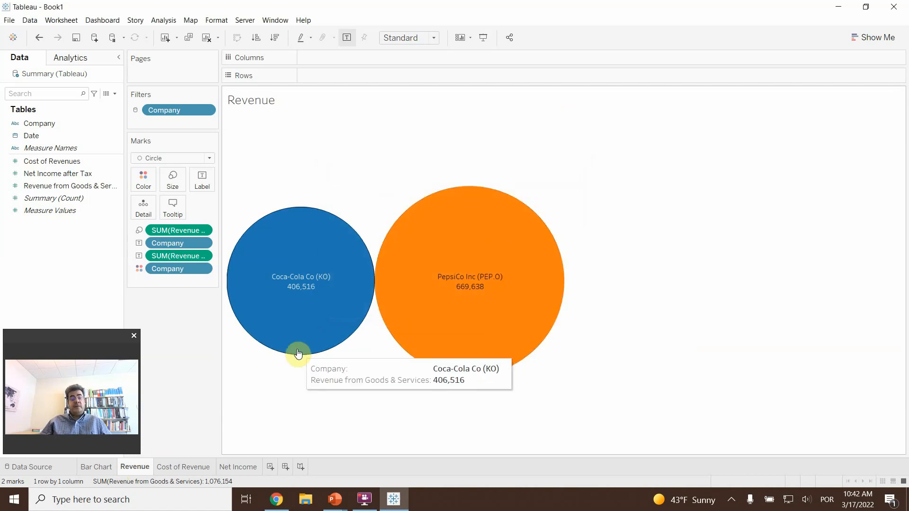
pyautogui.click(93, 468)
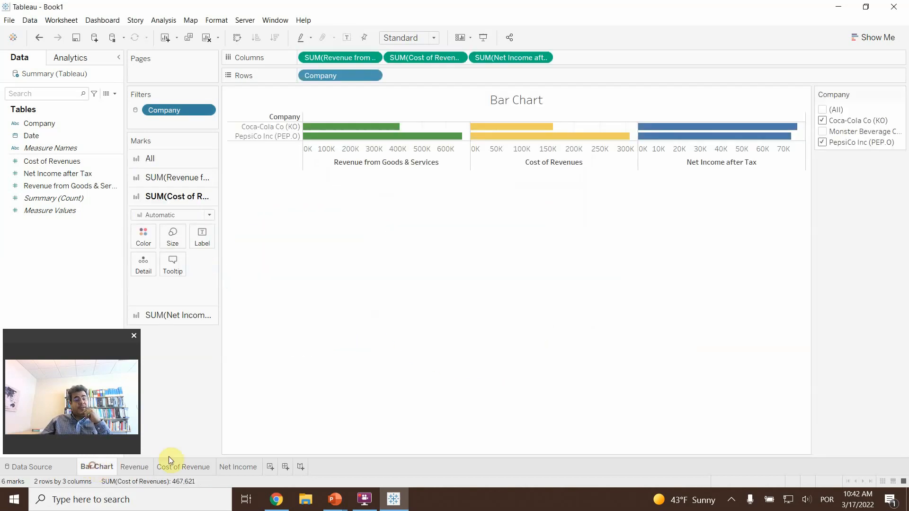
pyautogui.click(285, 468)
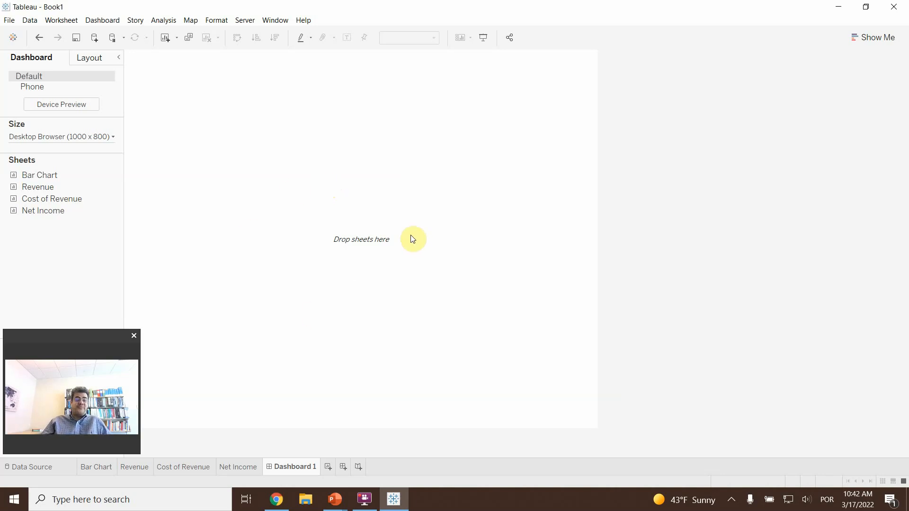
pyautogui.doubleClick(77, 177)
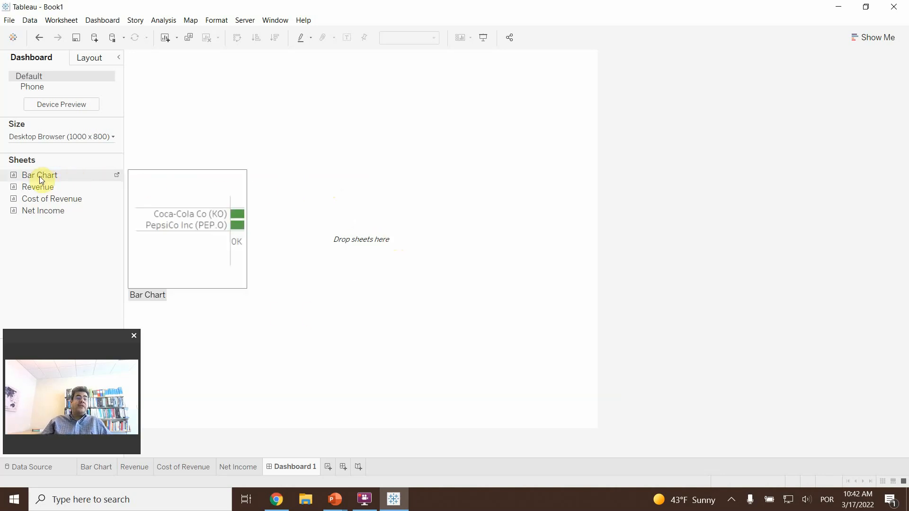
pyautogui.moveTo(41, 179); pyautogui.dragTo(224, 179)
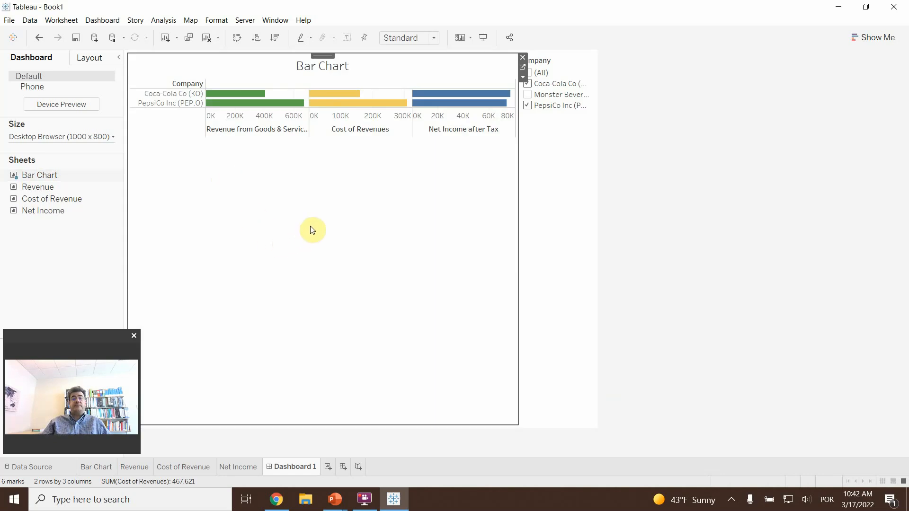
# - Add Revenue, Cost of Revenue and Net Income to the dashboard, side by side in that order beneath the Bar Chart
pyautogui.moveTo(42, 186); pyautogui.dragTo(243, 351)
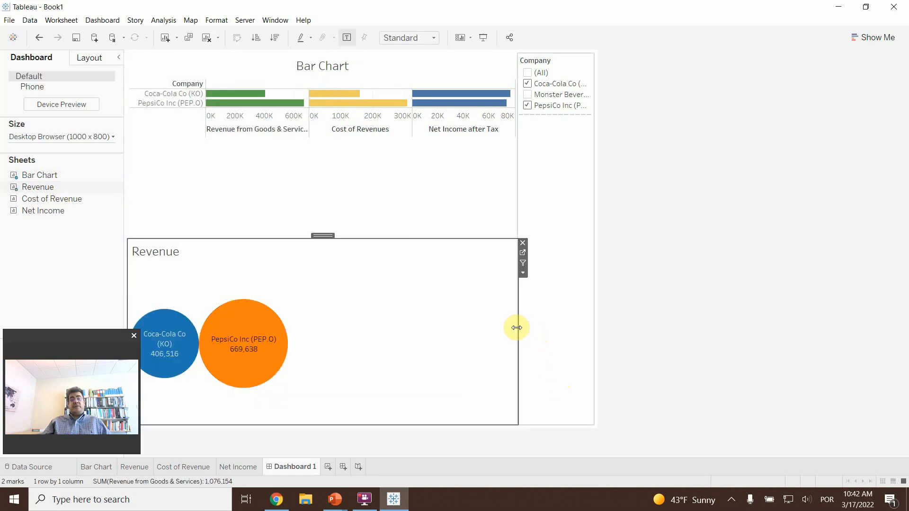
pyautogui.moveTo(40, 199); pyautogui.dragTo(453, 317)
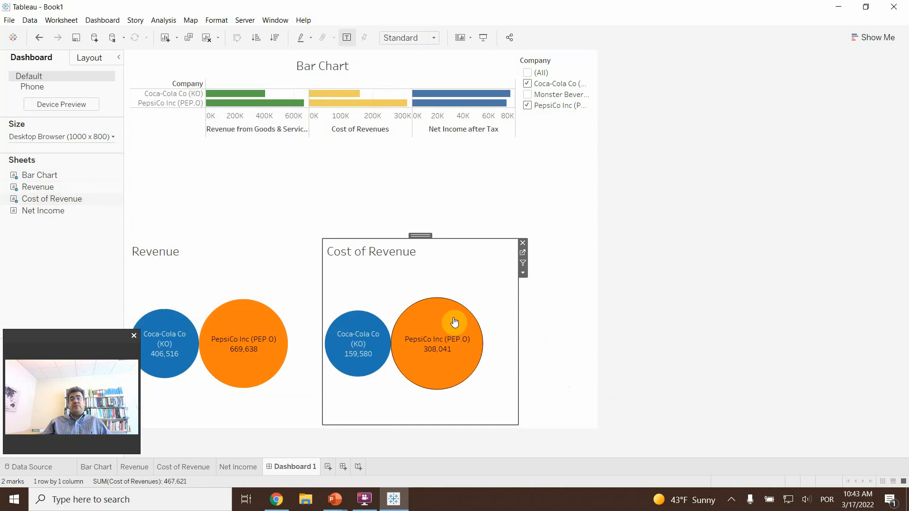
pyautogui.moveTo(43, 211); pyautogui.dragTo(324, 405)
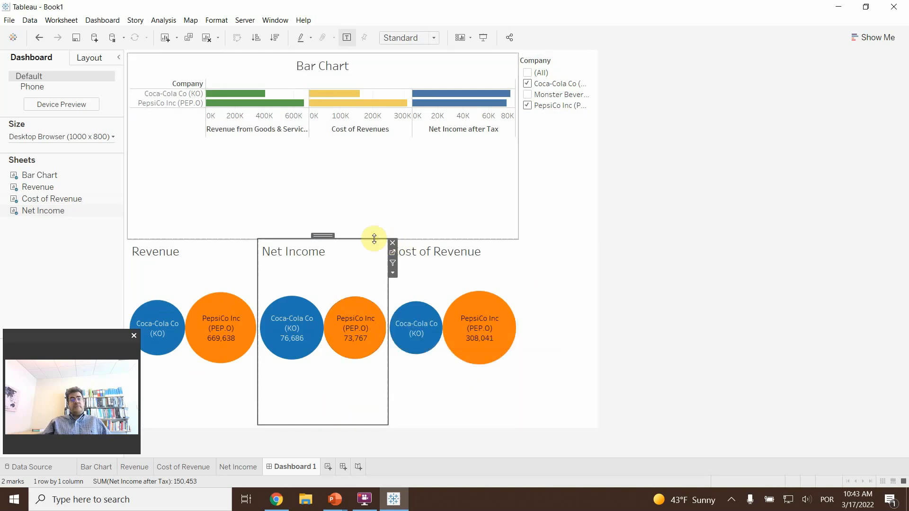
pyautogui.moveTo(325, 235); pyautogui.dragTo(463, 332)
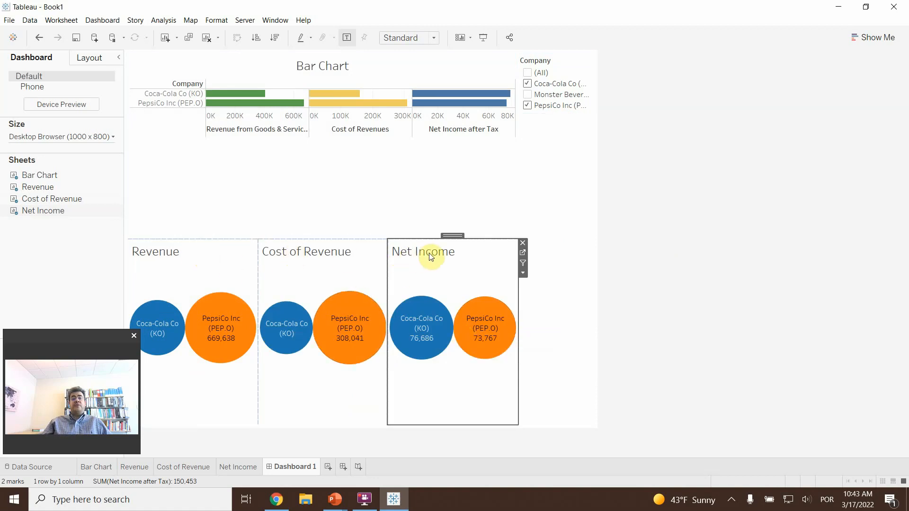
# - Reduce the height of the Bar Chart on the dashboard so its lower edge sits just beneath the axis titles
pyautogui.click(346, 209)
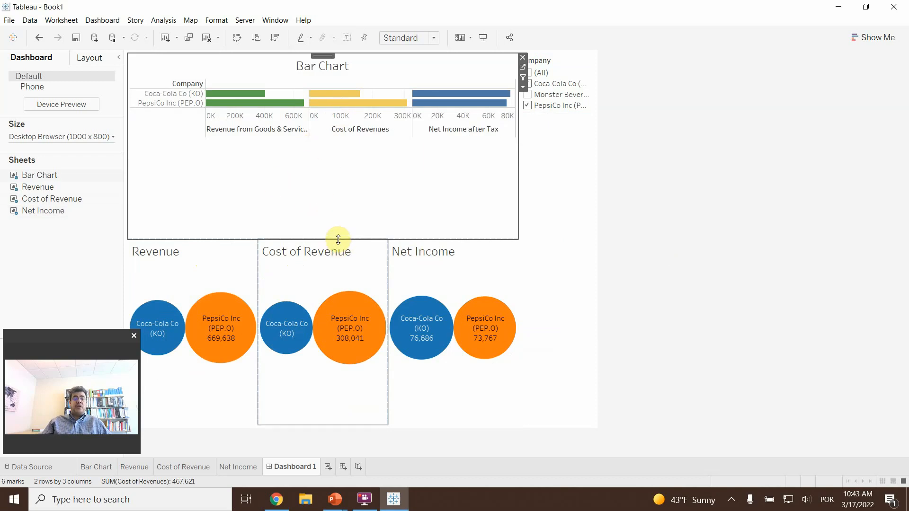
pyautogui.moveTo(338, 240); pyautogui.dragTo(350, 159)
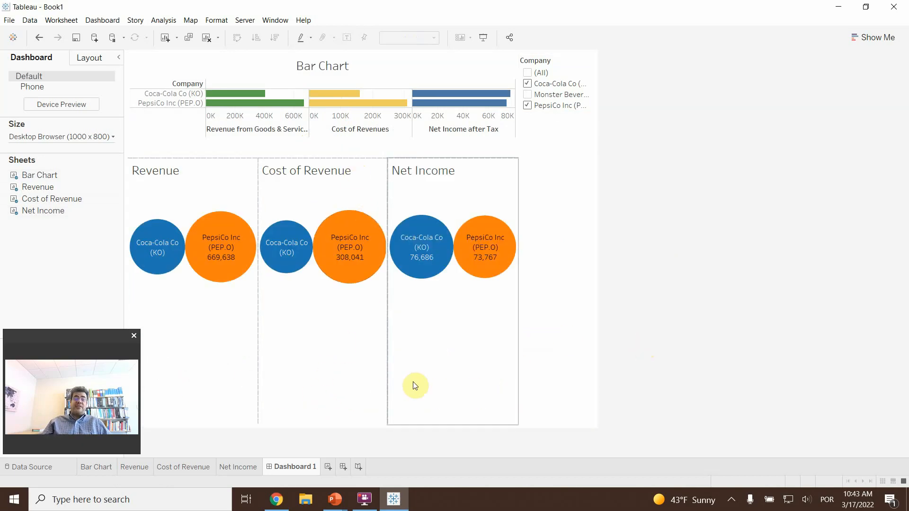
# - Try moving Net Income beneath Cost of Revenue on the dashboard, and undo the move
pyautogui.click(463, 182)
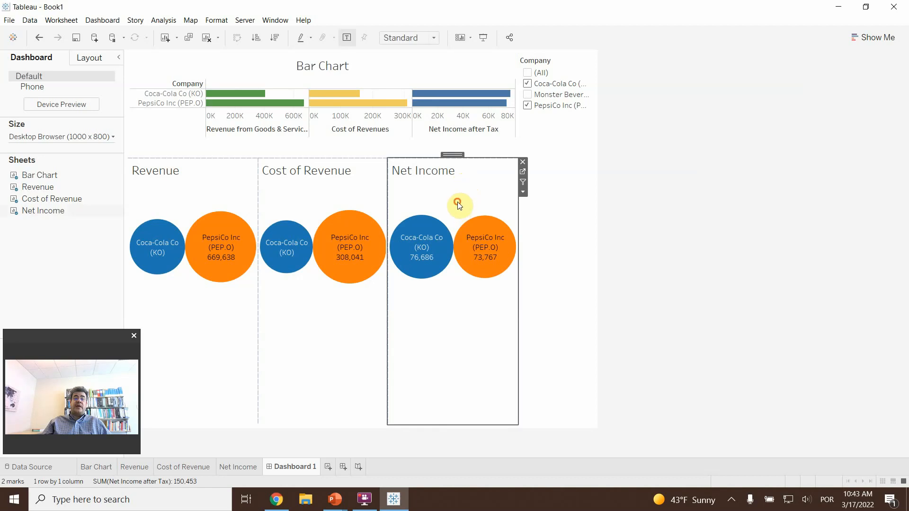
pyautogui.moveTo(452, 157); pyautogui.dragTo(345, 400)
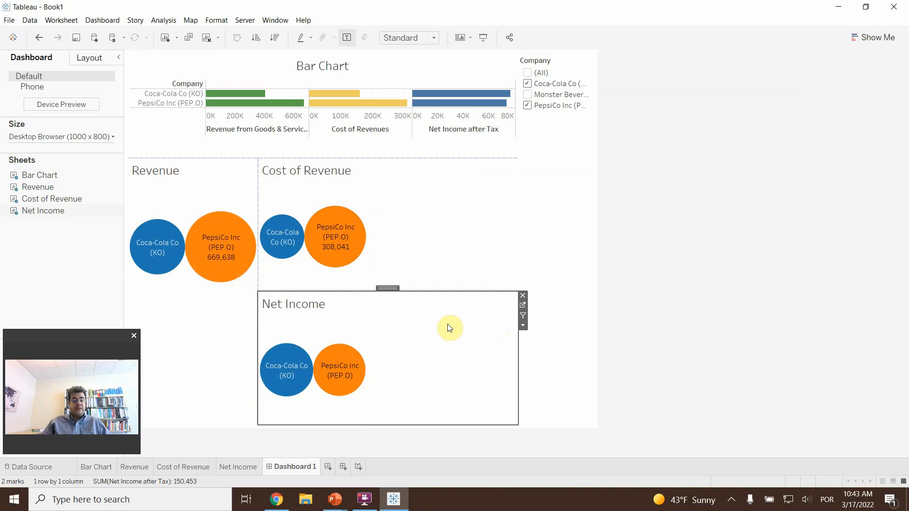
pyautogui.hotkey('ctrl', 'z')
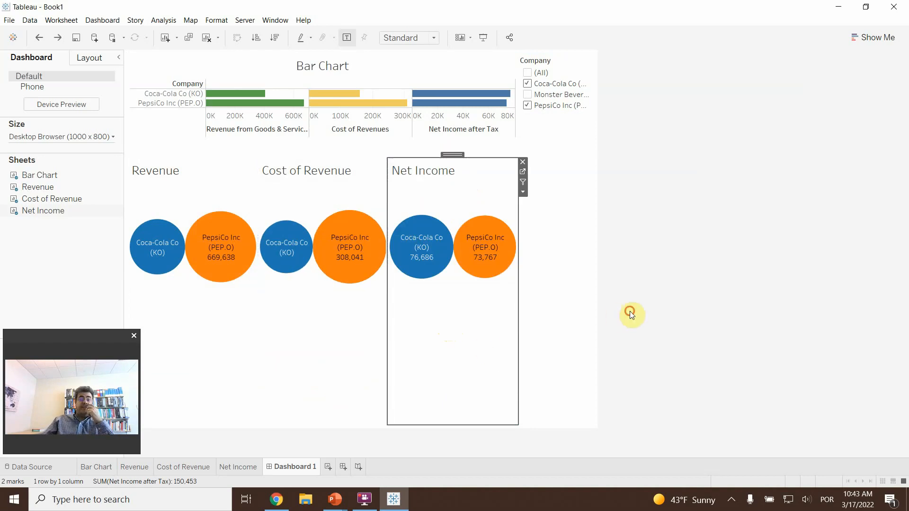
pyautogui.click(620, 316)
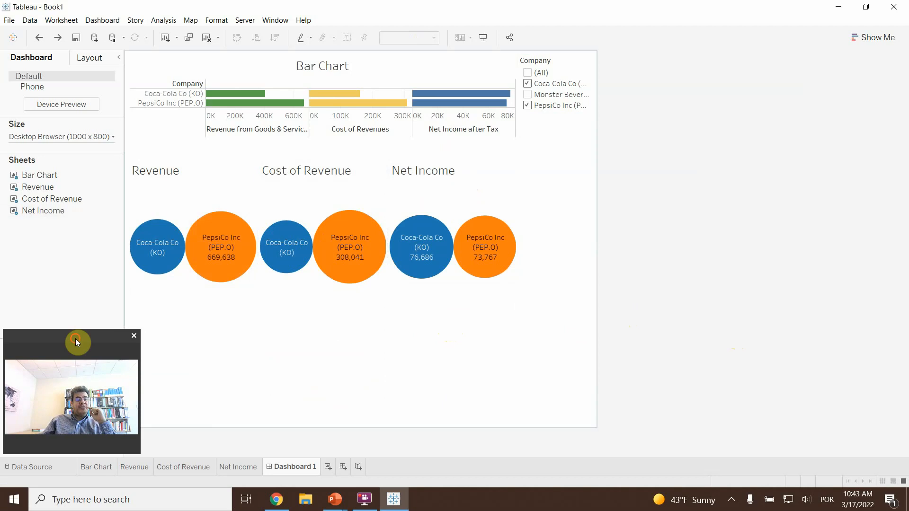
pyautogui.moveTo(76, 339); pyautogui.dragTo(835, 364)
pyautogui.moveTo(261, 108)
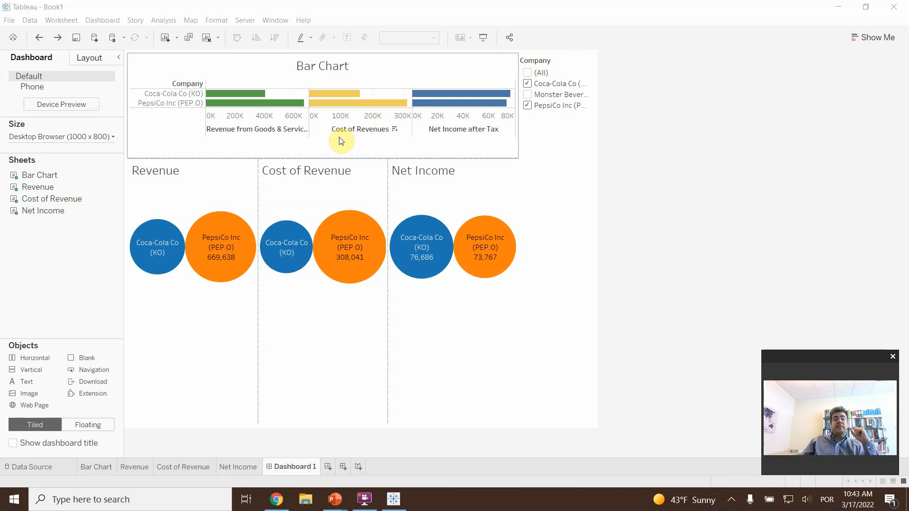
pyautogui.moveTo(150, 254)
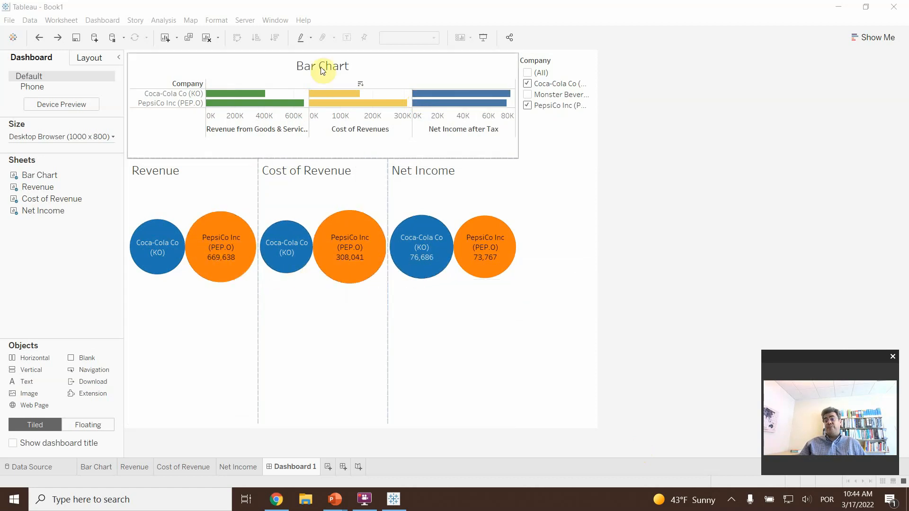
# - Rename the dashboard as Income Statement (Dashboard)
pyautogui.doubleClick(302, 467)
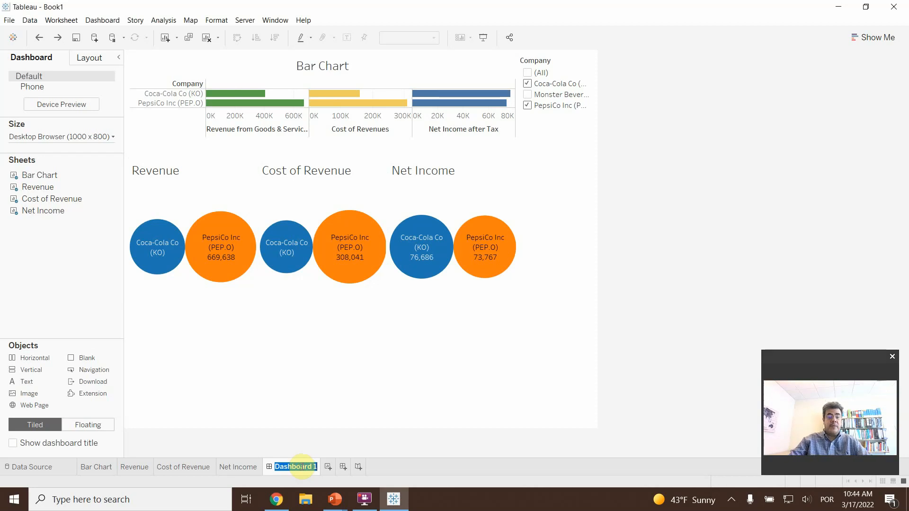
pyautogui.write('I')
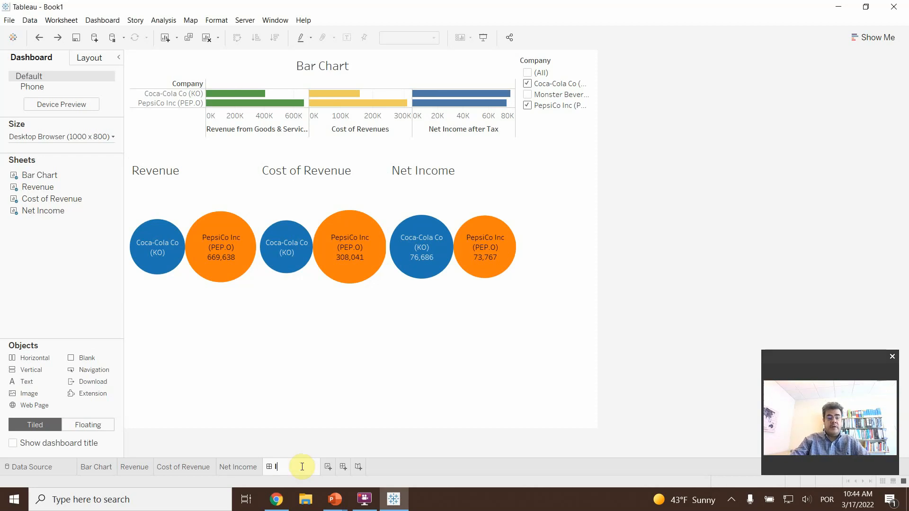
pyautogui.write('ncome')
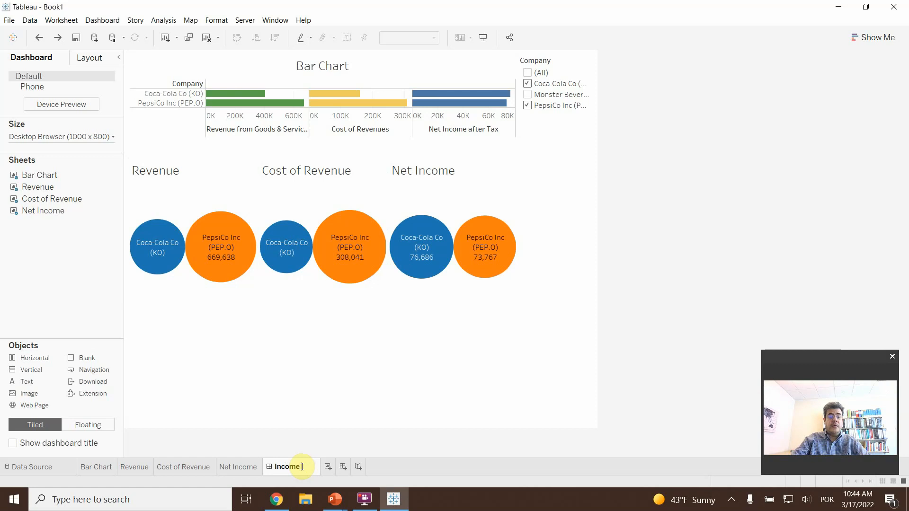
pyautogui.write(' Statement (')
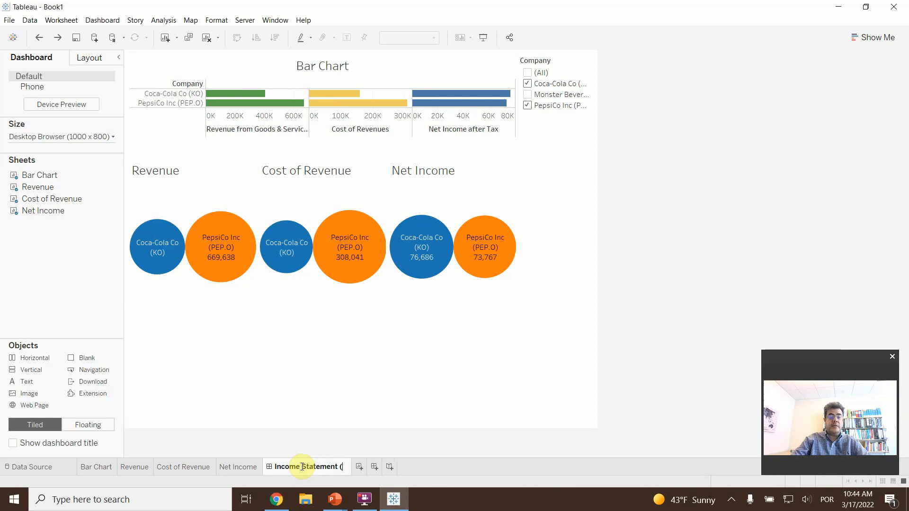
pyautogui.write('Dashboard)')
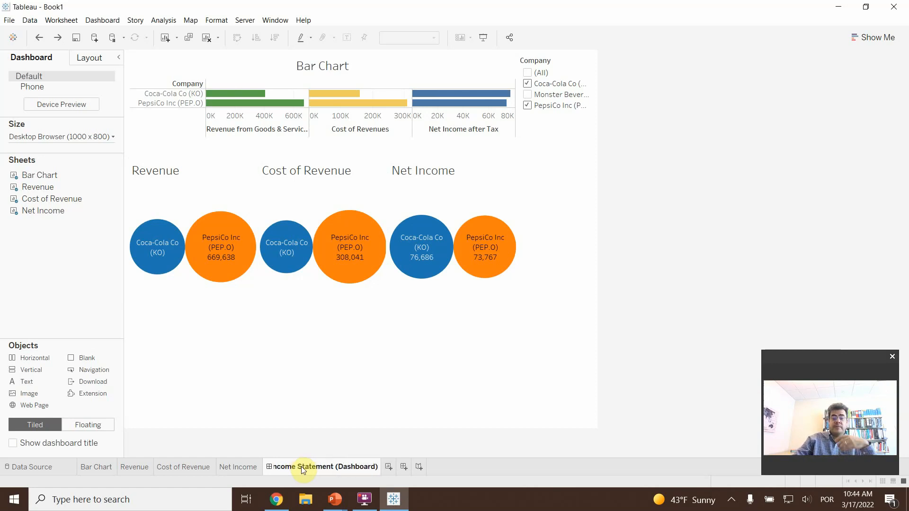
pyautogui.press('Return')
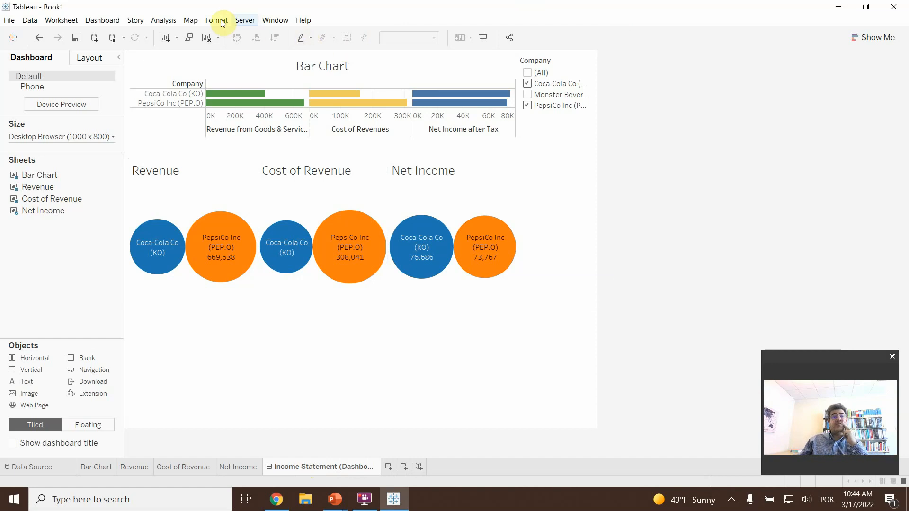
# - Show the dashboard's title and centre its text in the title editor
pyautogui.click(107, 21)
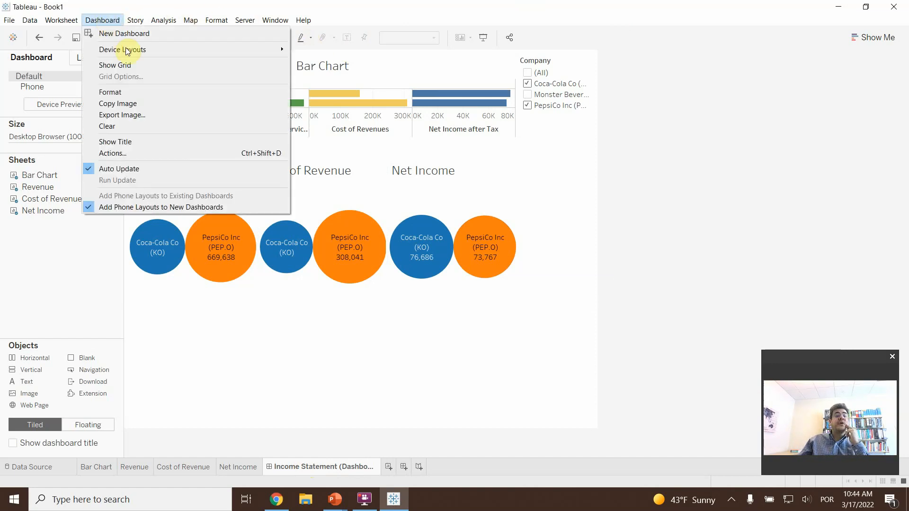
pyautogui.click(138, 142)
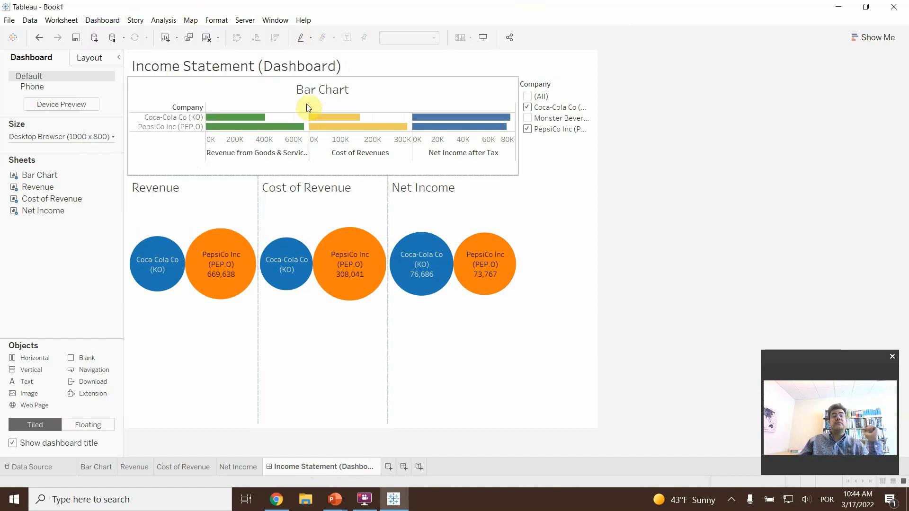
pyautogui.doubleClick(302, 72)
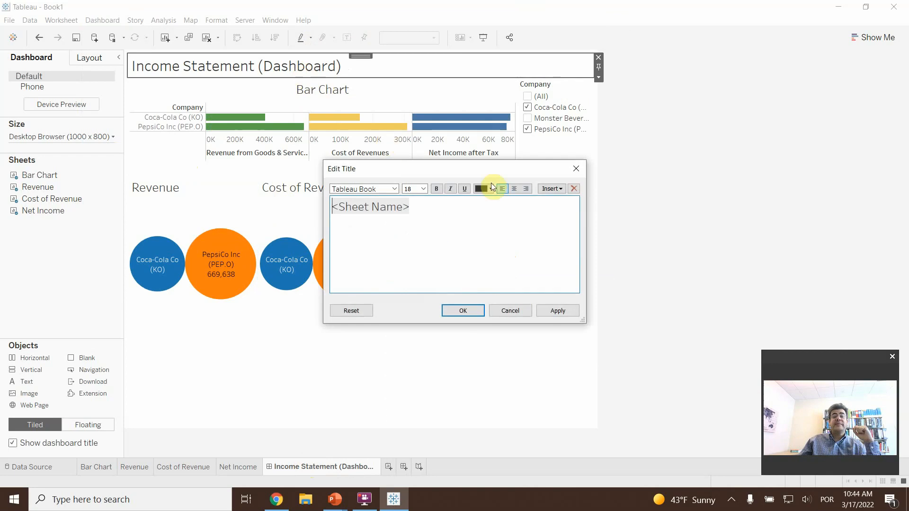
pyautogui.click(515, 189)
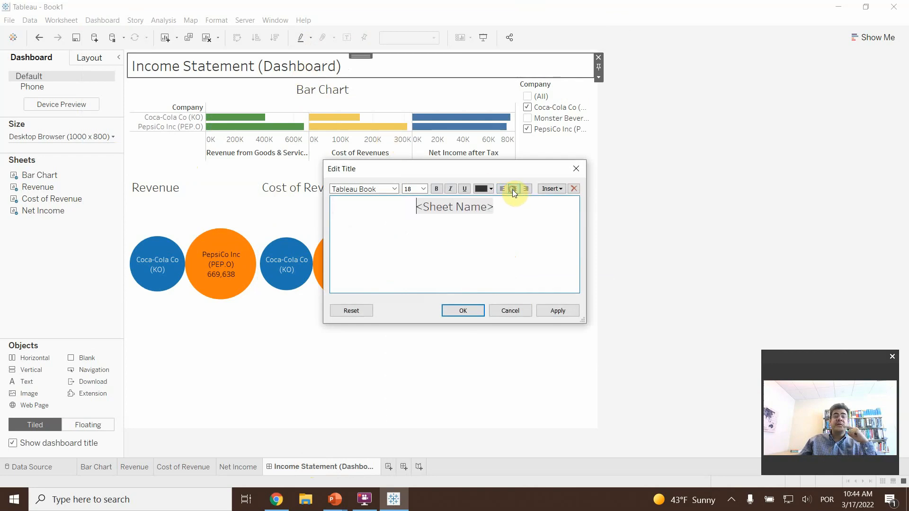
# - Set the font size of the dashboard title's sheet name text to 24 and apply the title changes
pyautogui.moveTo(497, 207); pyautogui.dragTo(393, 200)
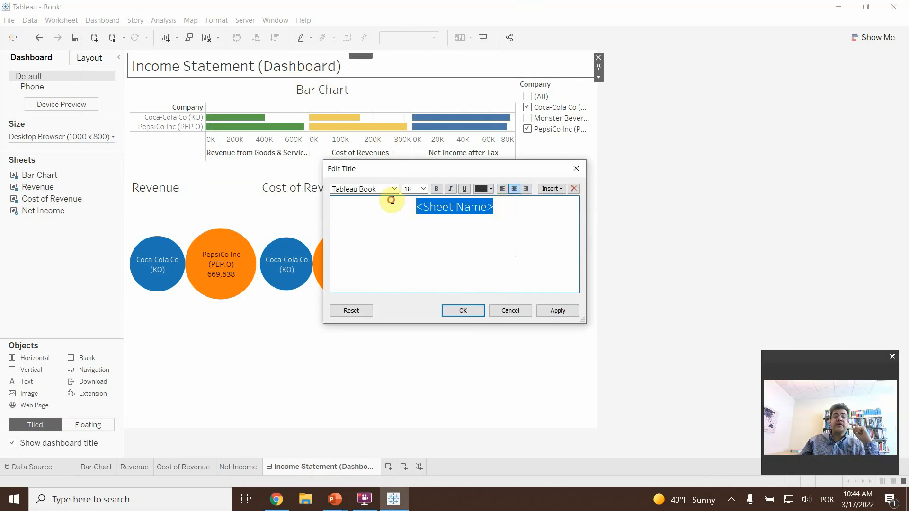
pyautogui.click(408, 189)
pyautogui.click(430, 188)
pyautogui.click(430, 188)
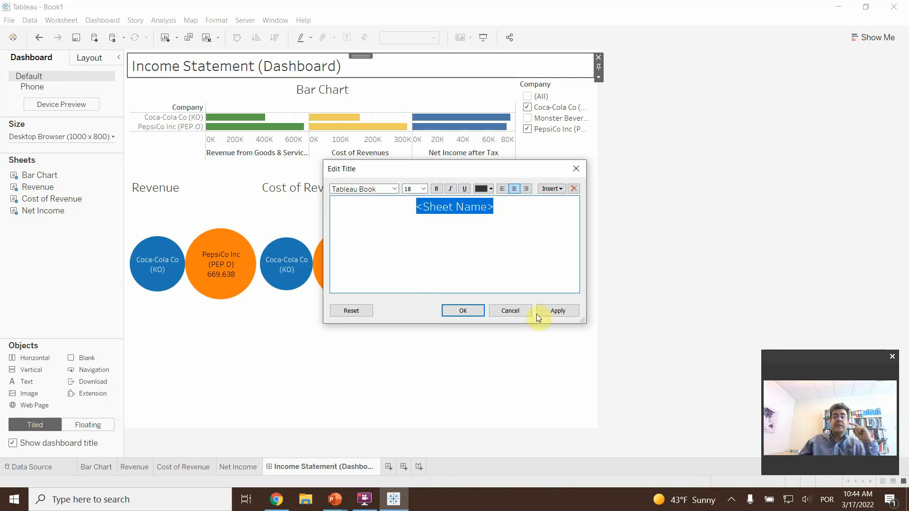
pyautogui.click(409, 189)
pyautogui.click(427, 191)
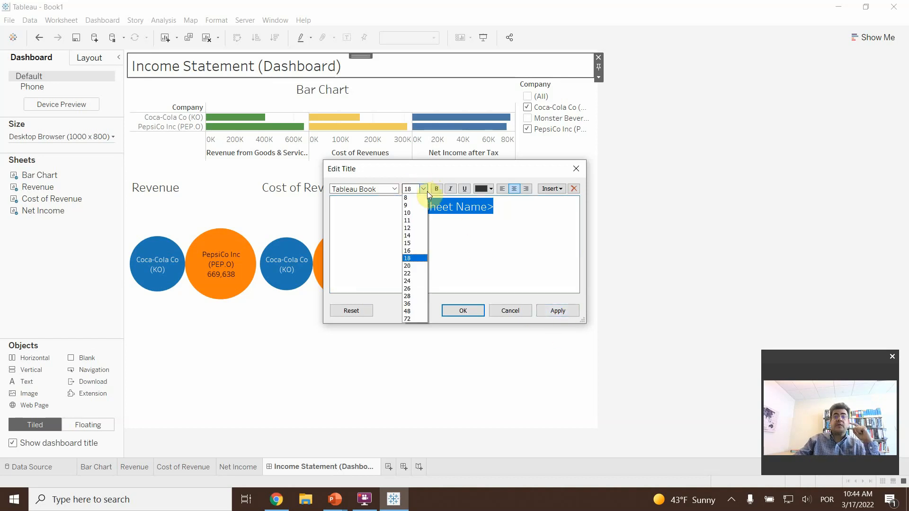
pyautogui.click(417, 281)
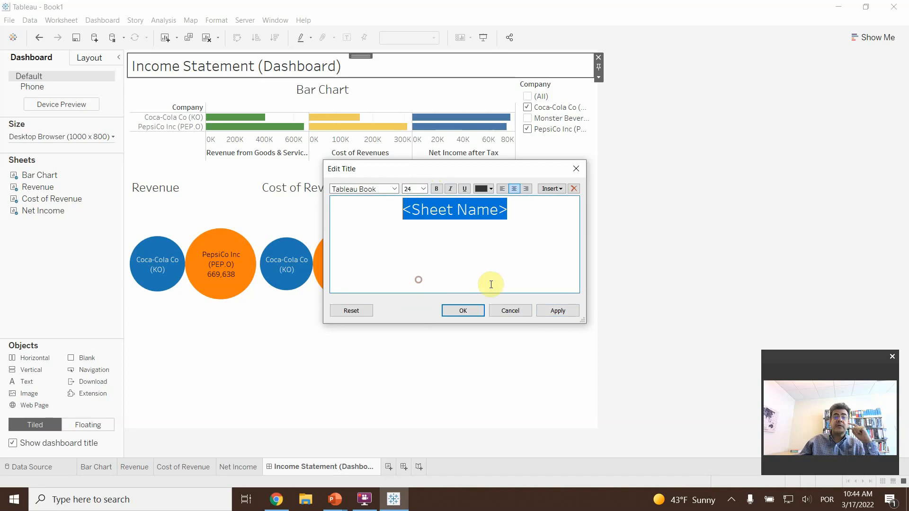
pyautogui.click(561, 311)
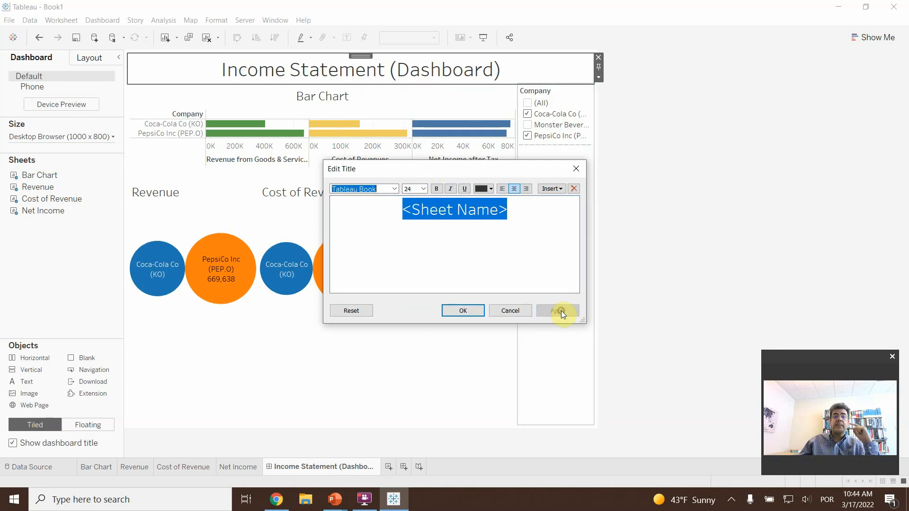
pyautogui.click(463, 312)
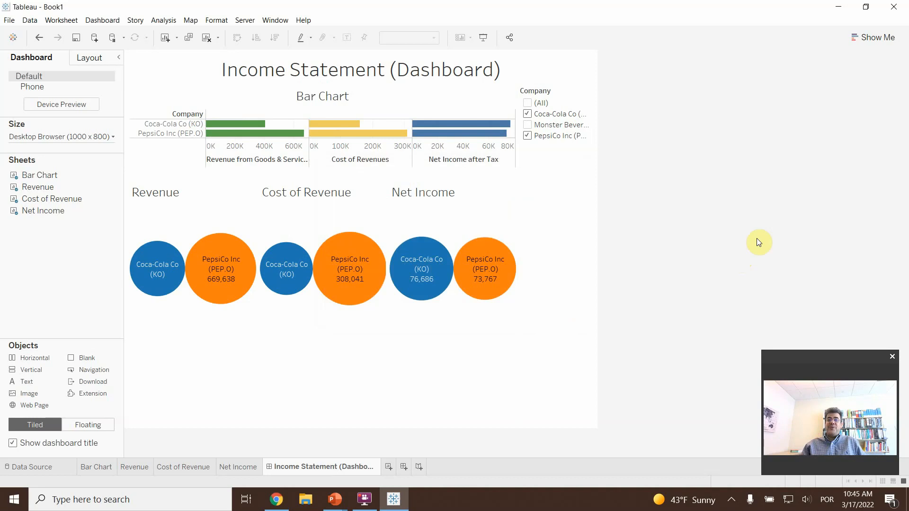
# - Exclude Coca-Cola Co with the dashboard's Company filter and check the filtering on the Cost of Revenue, Revenue and Bar Chart worksheets
pyautogui.click(529, 115)
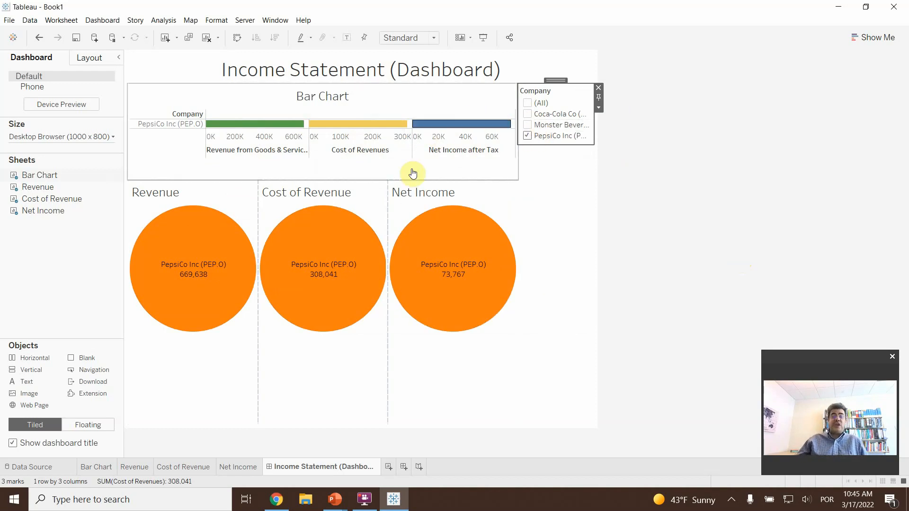
pyautogui.click(237, 468)
pyautogui.click(196, 467)
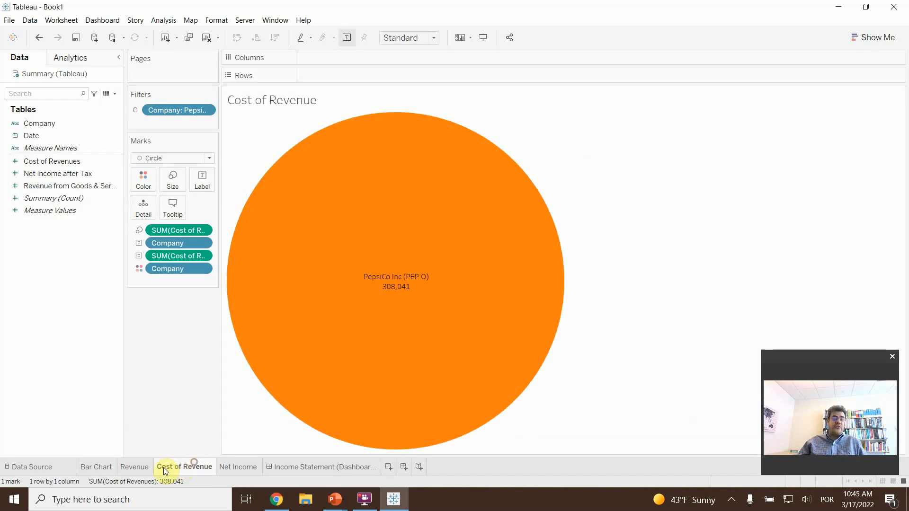
pyautogui.click(136, 467)
pyautogui.click(91, 467)
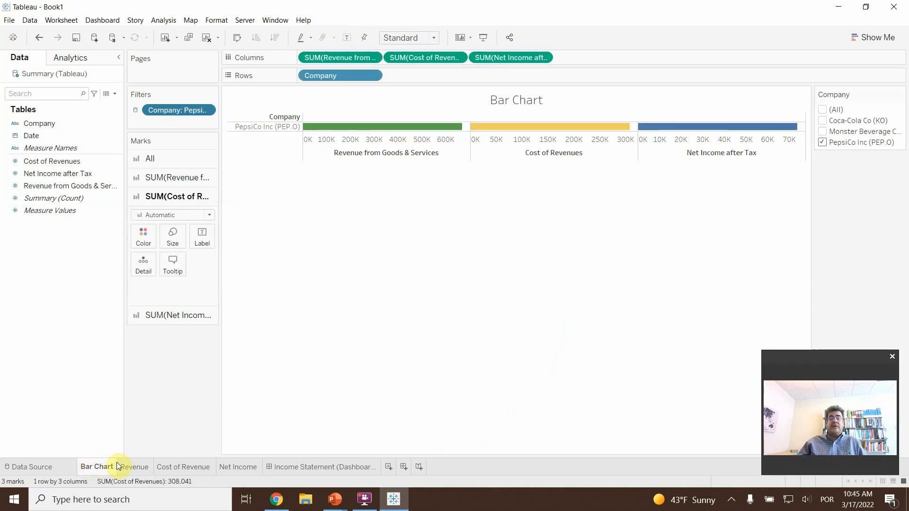
pyautogui.click(288, 464)
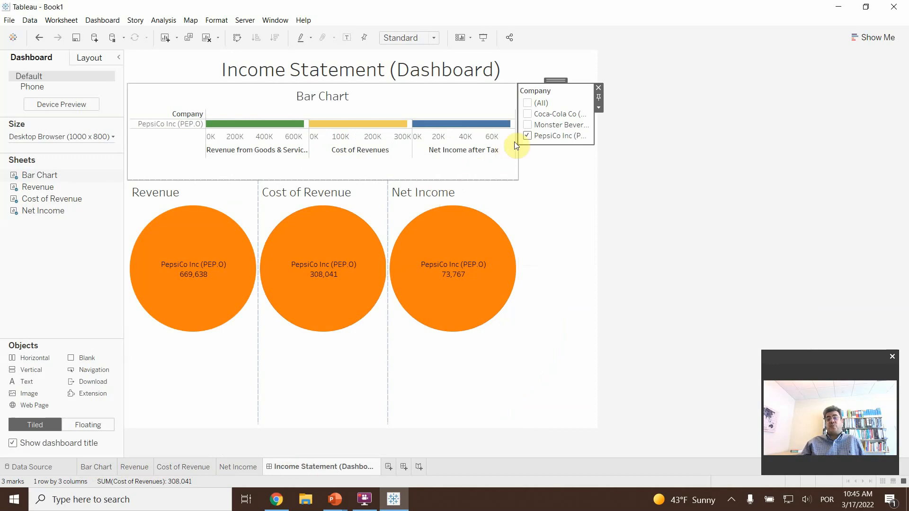
# - Include Monster Beverage in the Company filter of the Bar Chart worksheet and inspect the bubble charts on the dashboard
pyautogui.click(106, 465)
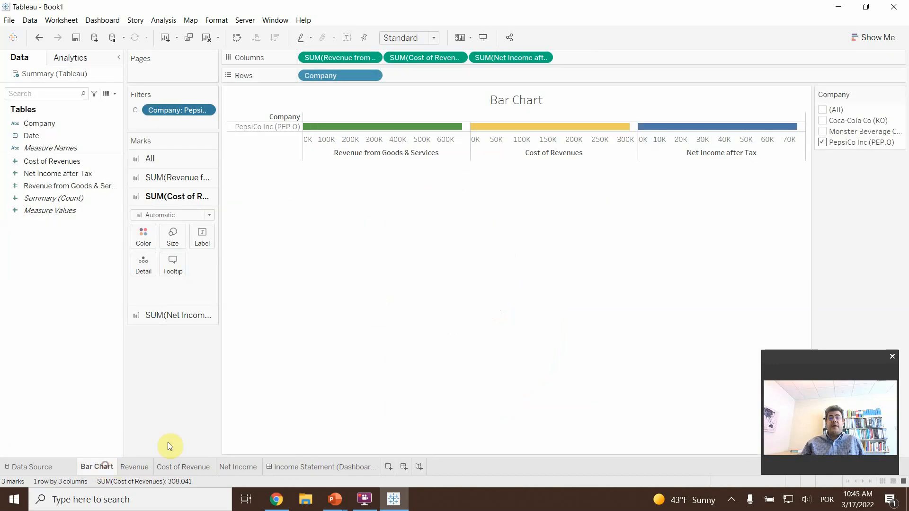
pyautogui.click(823, 132)
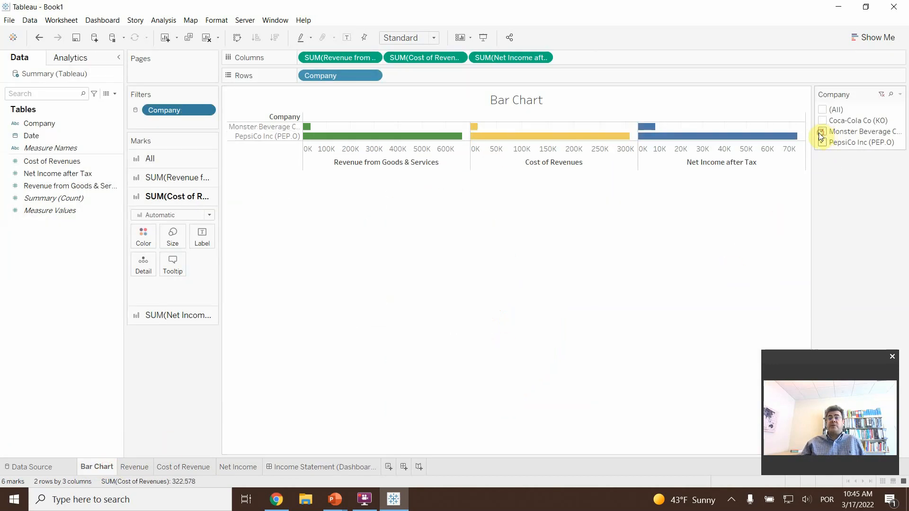
pyautogui.click(344, 467)
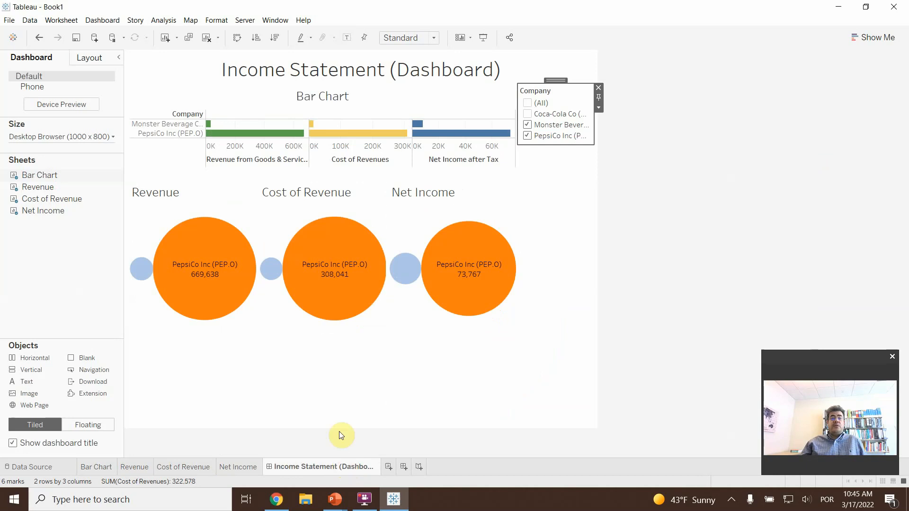
pyautogui.moveTo(214, 277)
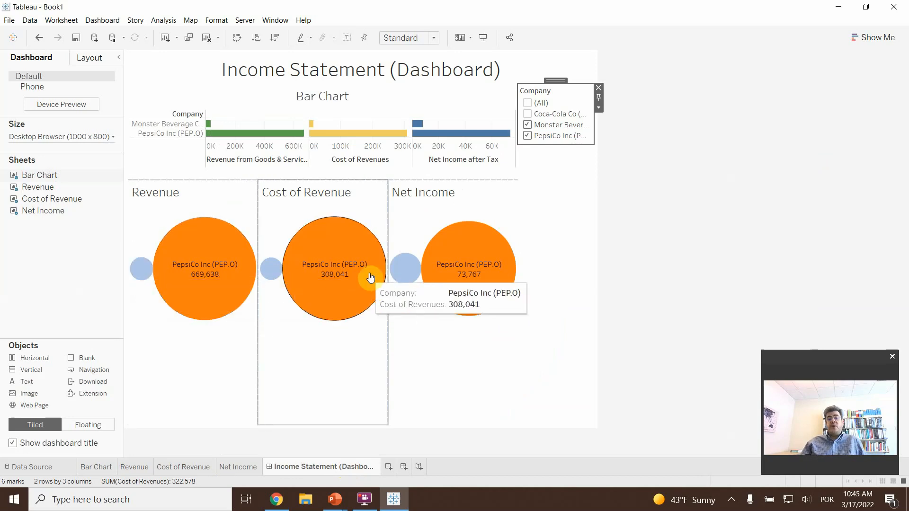
pyautogui.moveTo(396, 275)
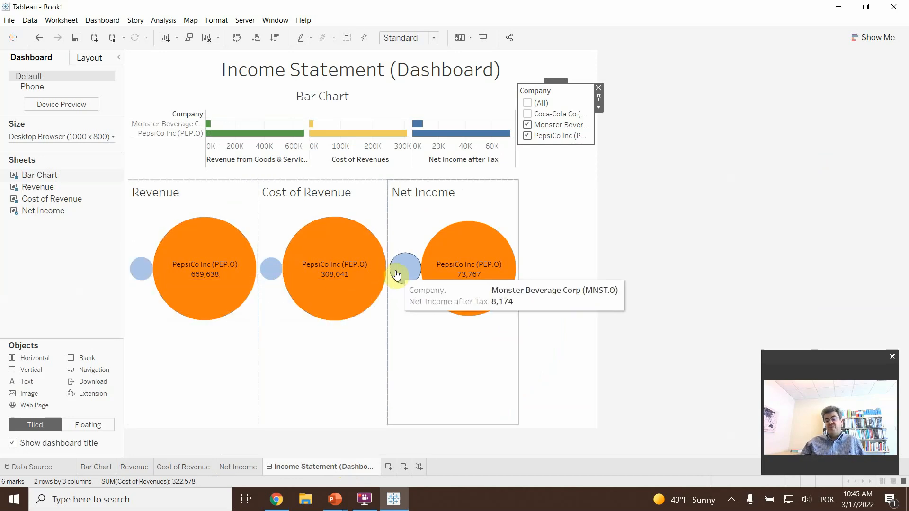
# - Include Coca-Cola Co again in the dashboard's Company filter and exclude Monster Beverage
pyautogui.click(532, 115)
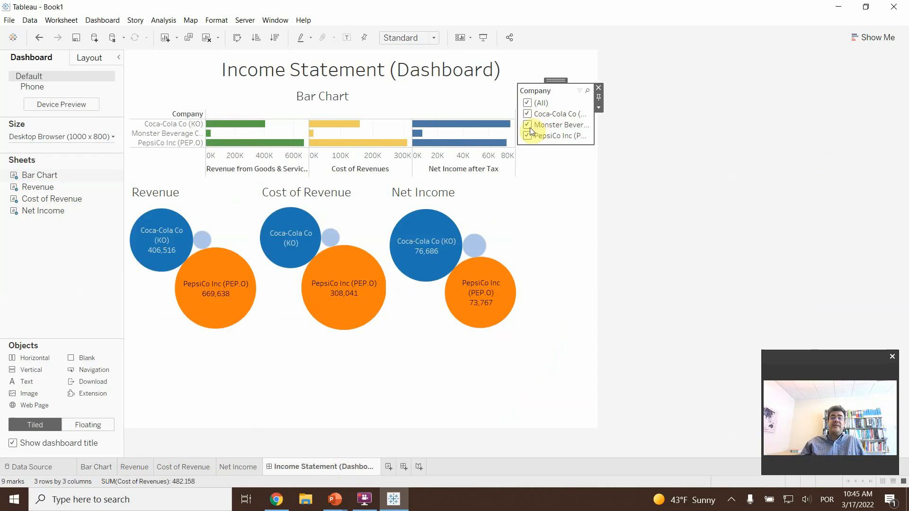
pyautogui.click(528, 126)
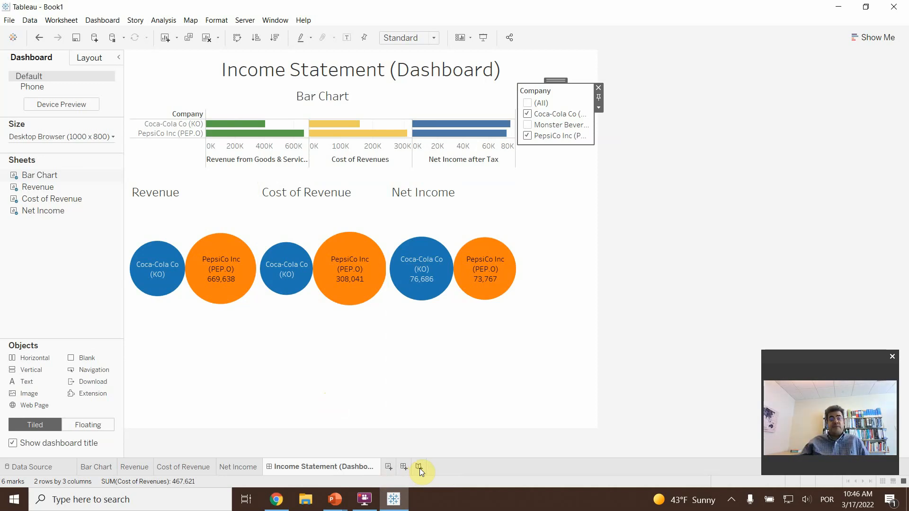
# - Switch to the running PowerPoint slide show and advance to the closing Thank you slide
pyautogui.moveTo(335, 500)
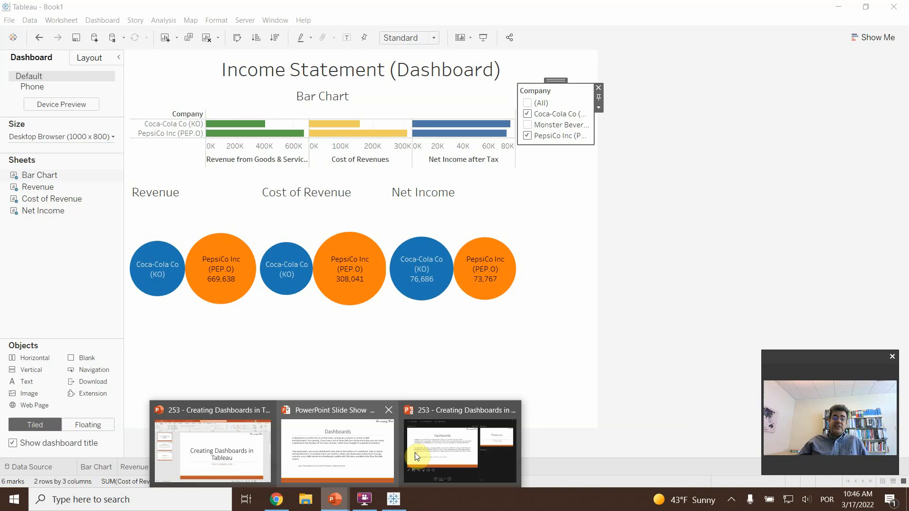
pyautogui.click(359, 456)
pyautogui.click(466, 346)
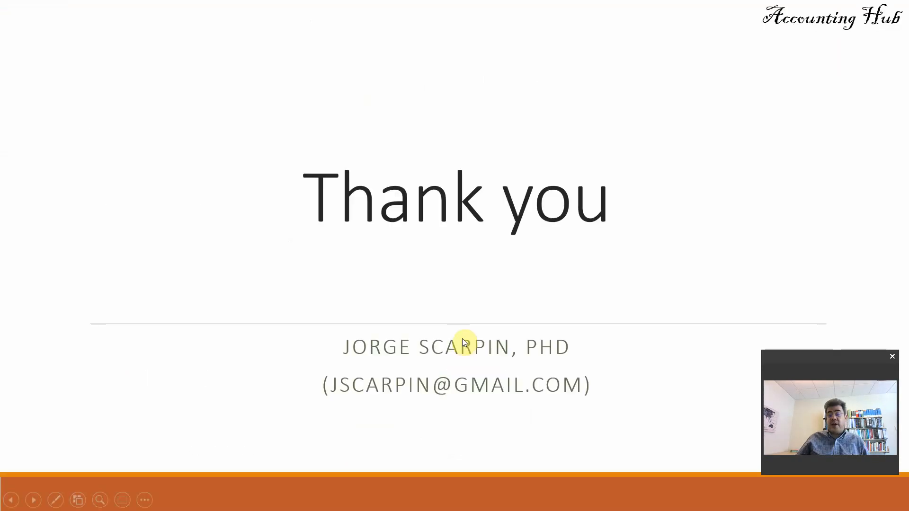